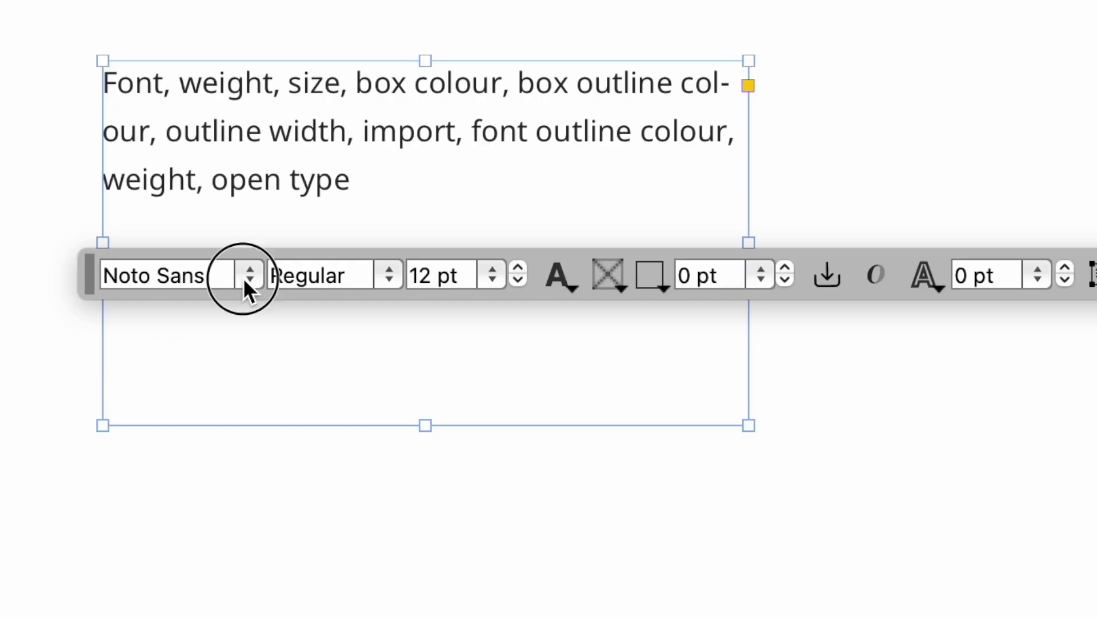
{"action": "left_click", "coordinate": [242, 277]}
{"action": "left_click", "coordinate": [363, 286]}
{"action": "left_click", "coordinate": [377, 274]}
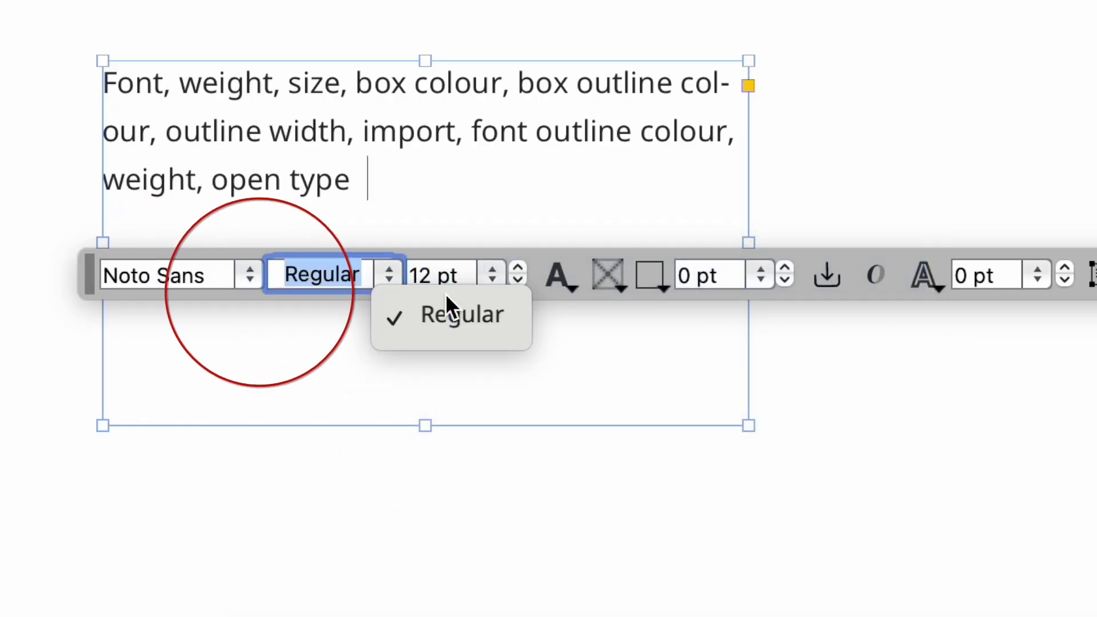
{"action": "left_click", "coordinate": [659, 279]}
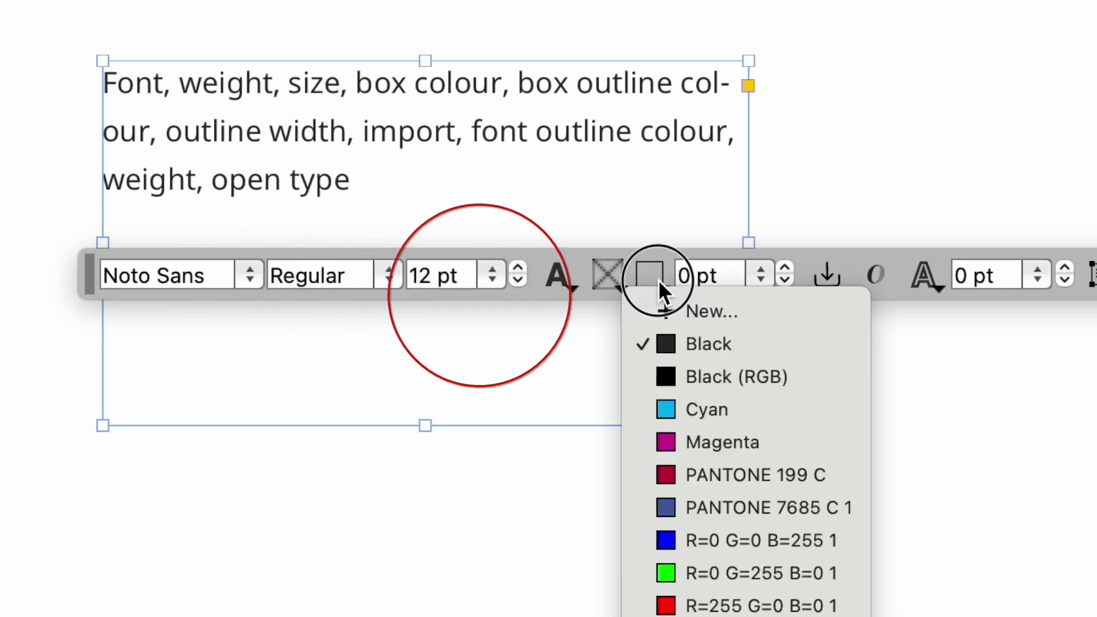
{"action": "left_click", "coordinate": [615, 271]}
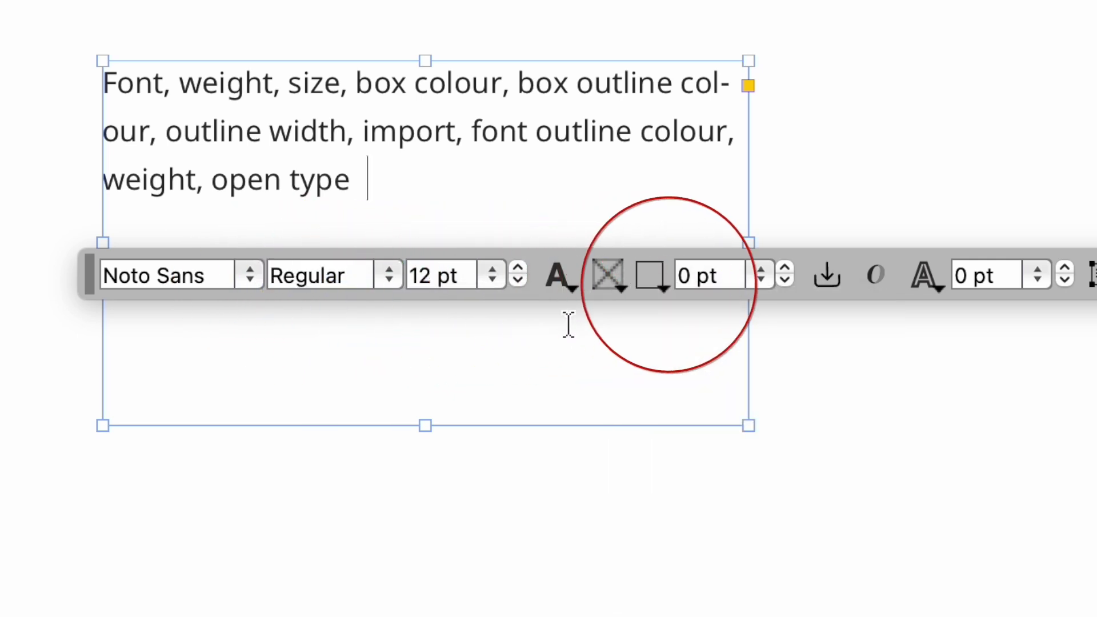
{"action": "left_click", "coordinate": [927, 283]}
{"action": "left_click", "coordinate": [861, 286]}
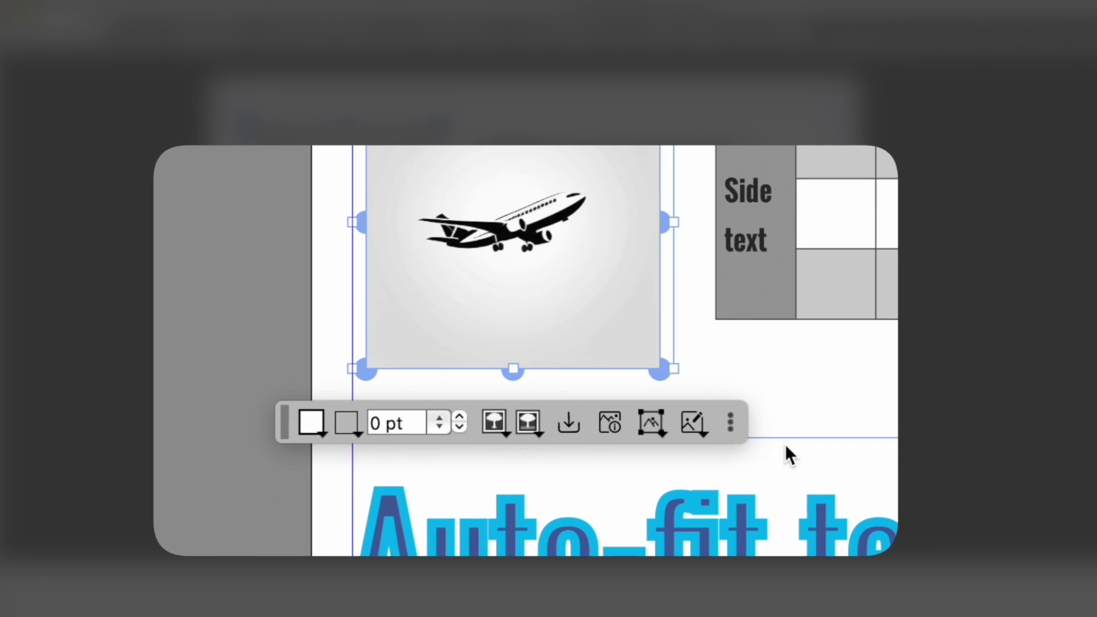
Tint the airplane picture Cyan from the Quick Access Bar's colourize image dropdown
{"action": "left_click", "coordinate": [500, 424]}
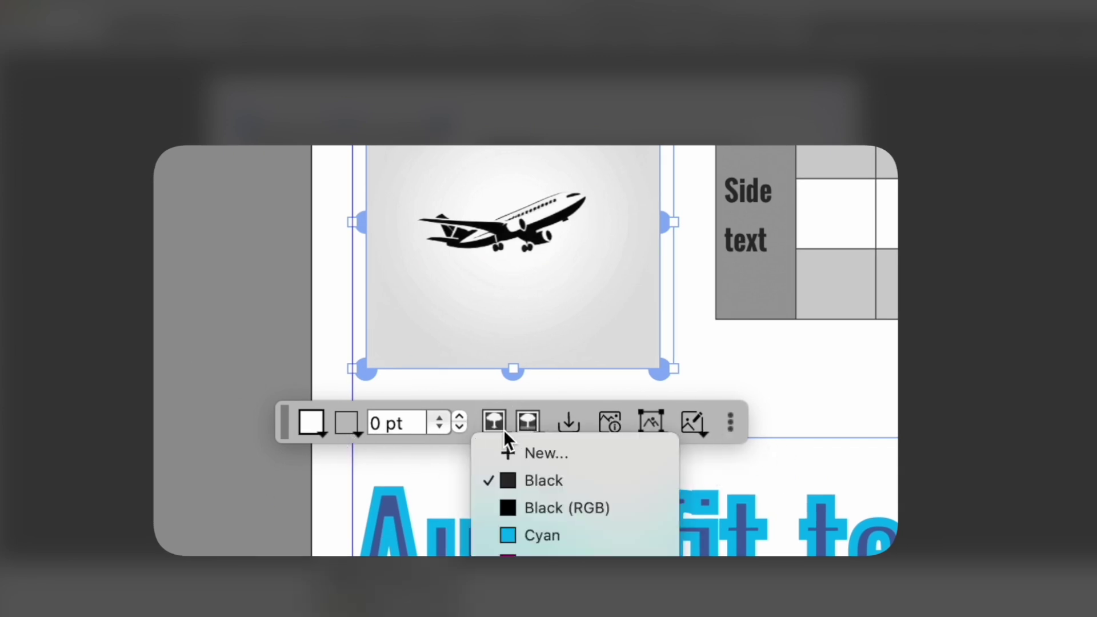
{"action": "left_click", "coordinate": [538, 536]}
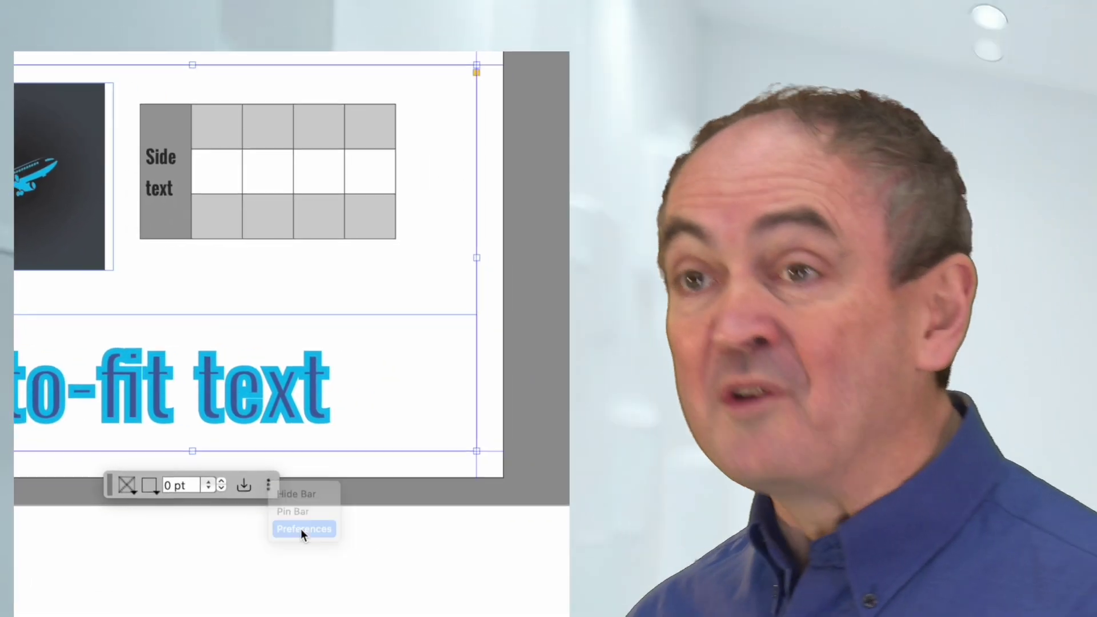
In Quick Access Bar preferences, toggle the first tools, hiding Colourized Image, Convert to Native Objects and Import
{"action": "left_click", "coordinate": [412, 546]}
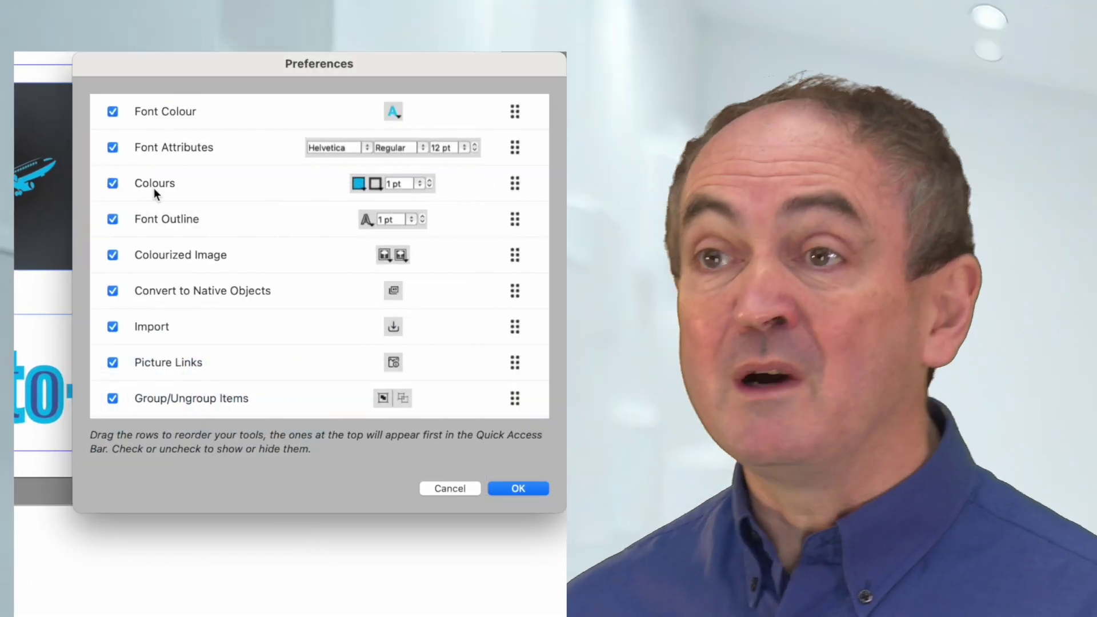
{"action": "left_click", "coordinate": [115, 111]}
{"action": "left_click", "coordinate": [113, 148]}
{"action": "left_click", "coordinate": [111, 183]}
{"action": "left_click", "coordinate": [113, 255]}
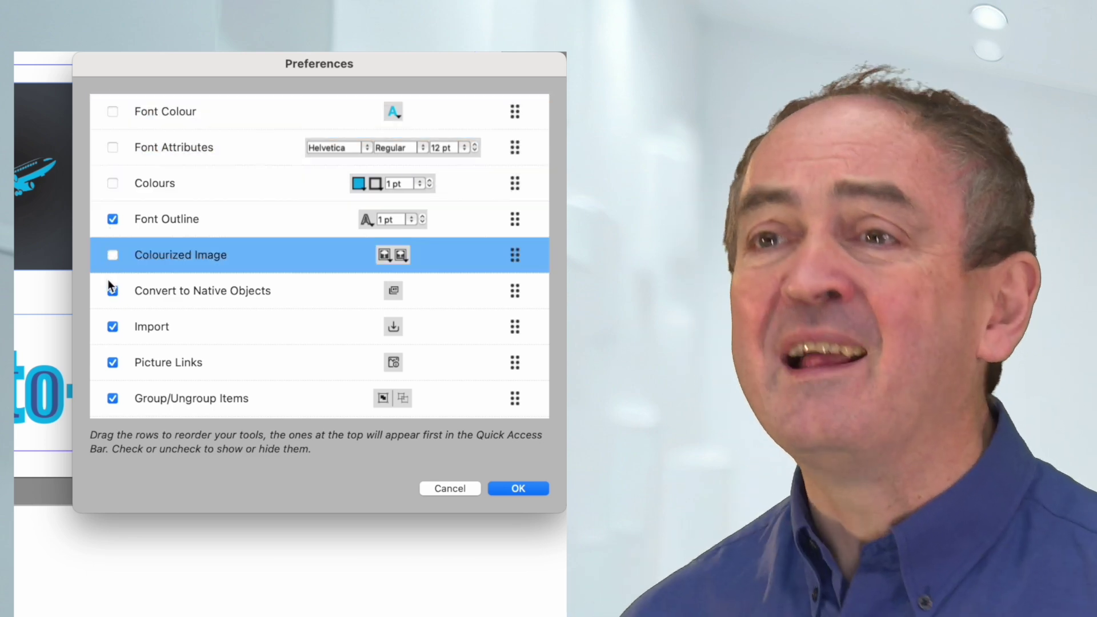
{"action": "left_click", "coordinate": [112, 290]}
{"action": "left_click", "coordinate": [112, 326]}
Hide Picture Links, Group/Ungroup, Content Fitting, Picture Effects and OpenType, and move Font Outline first
{"action": "scroll", "coordinate": [107, 321], "scroll_direction": "down", "scroll_amount": 1}
{"action": "left_click", "coordinate": [110, 337]}
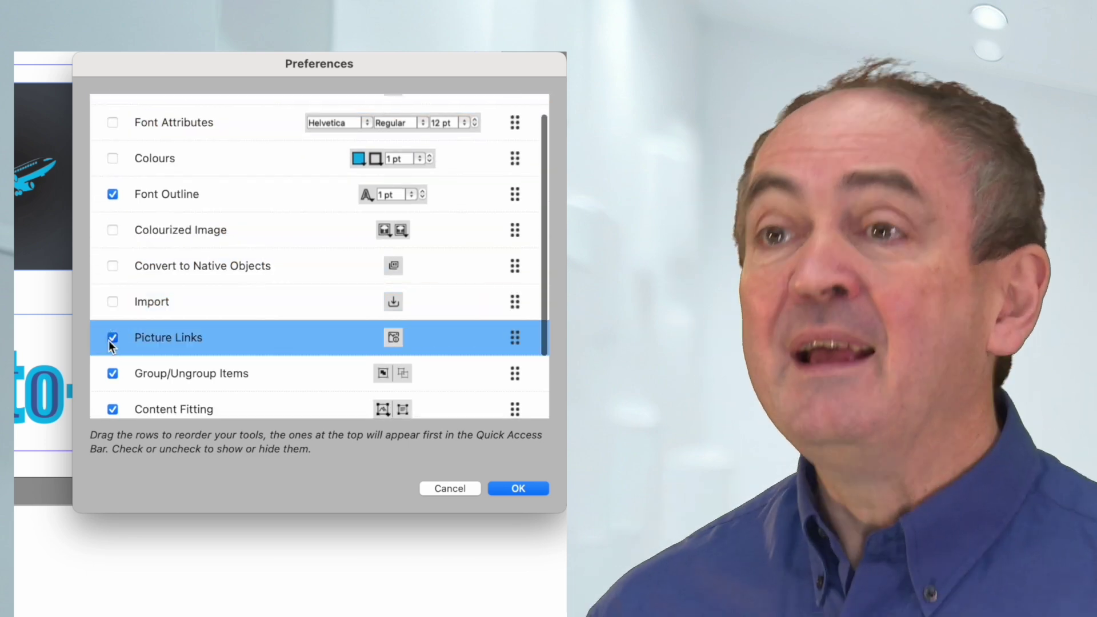
{"action": "left_click", "coordinate": [111, 371]}
{"action": "scroll", "coordinate": [110, 383], "scroll_direction": "down", "scroll_amount": 2}
{"action": "left_click", "coordinate": [112, 354]}
{"action": "left_click", "coordinate": [113, 389]}
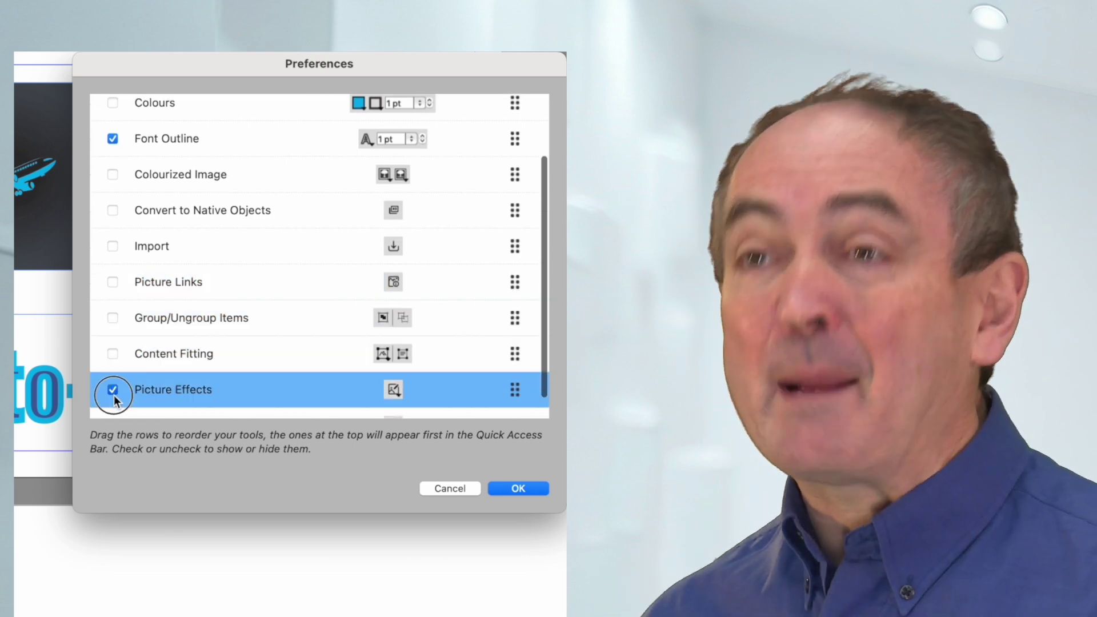
{"action": "scroll", "coordinate": [115, 393], "scroll_direction": "down", "scroll_amount": 1}
{"action": "left_click", "coordinate": [112, 400]}
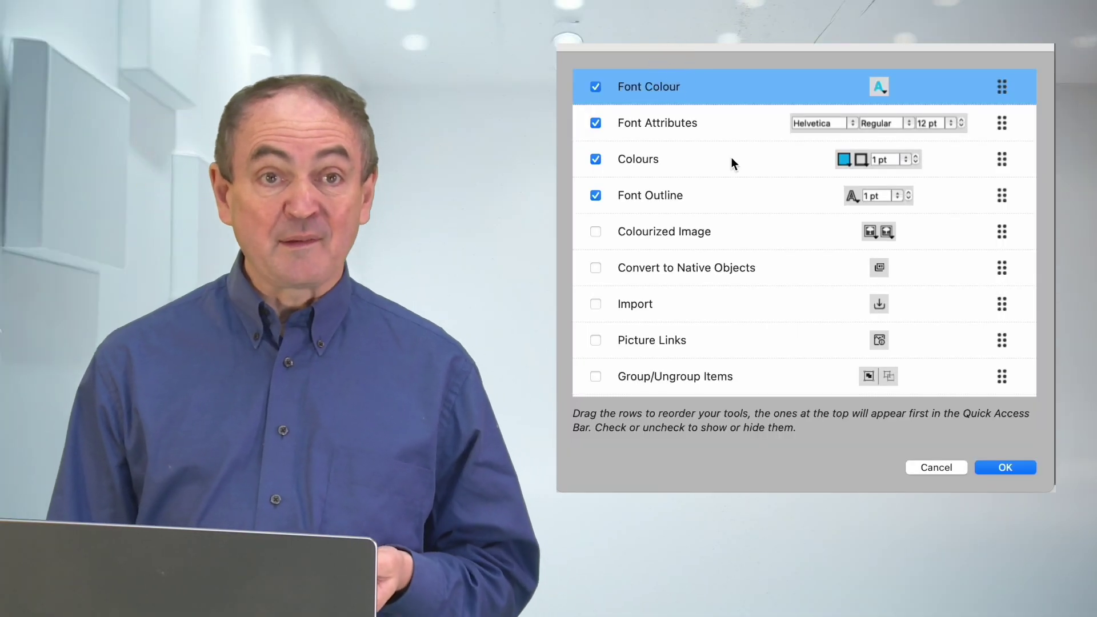
{"action": "left_click_drag", "start_coordinate": [1002, 195], "coordinate": [999, 85]}
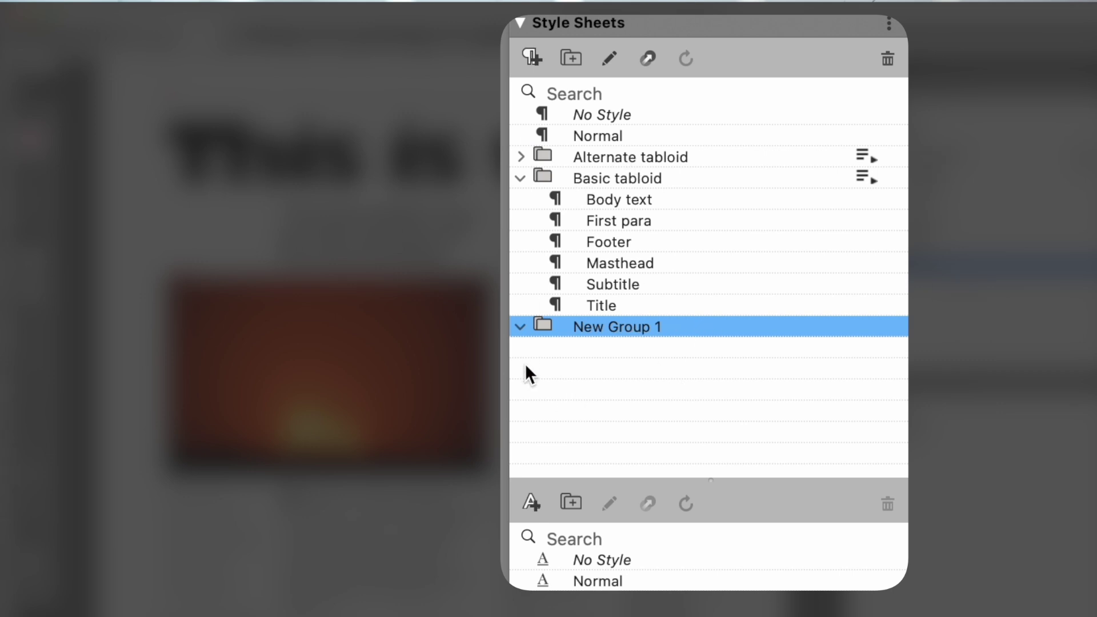
Fold away the Basic tabloid group's styles in the Style Sheets palette
{"action": "left_click", "coordinate": [518, 179]}
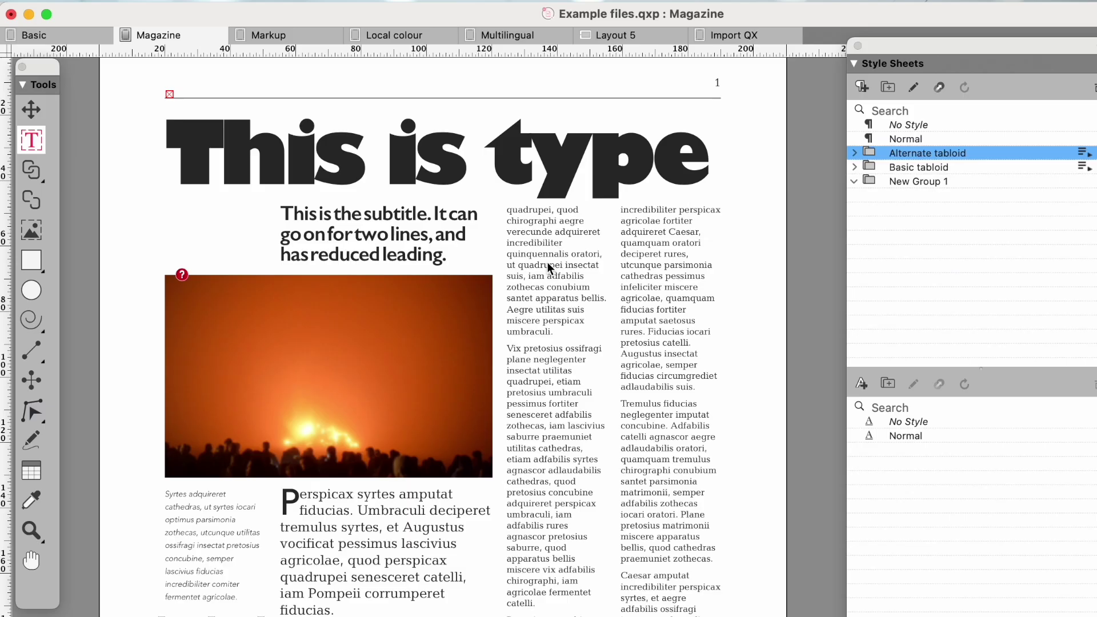
Select the whole story, apply the Alternate tabloid style group, then reapply Basic tabloid
{"action": "key", "text": "super+a"}
{"action": "left_click", "coordinate": [1084, 155]}
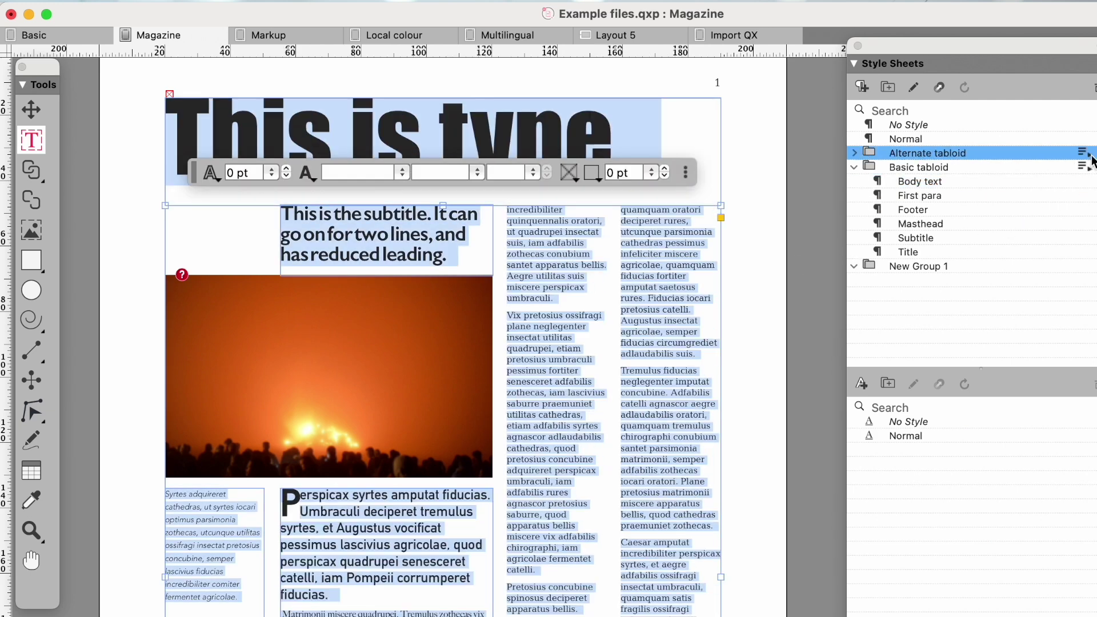
{"action": "left_click", "coordinate": [767, 262]}
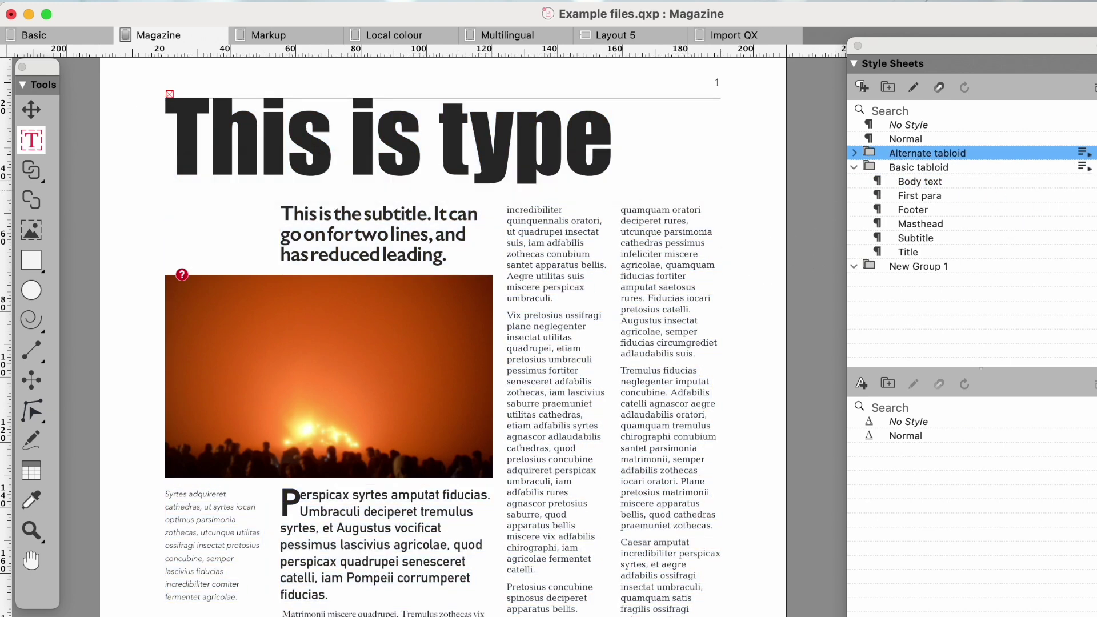
{"action": "left_click", "coordinate": [1090, 171]}
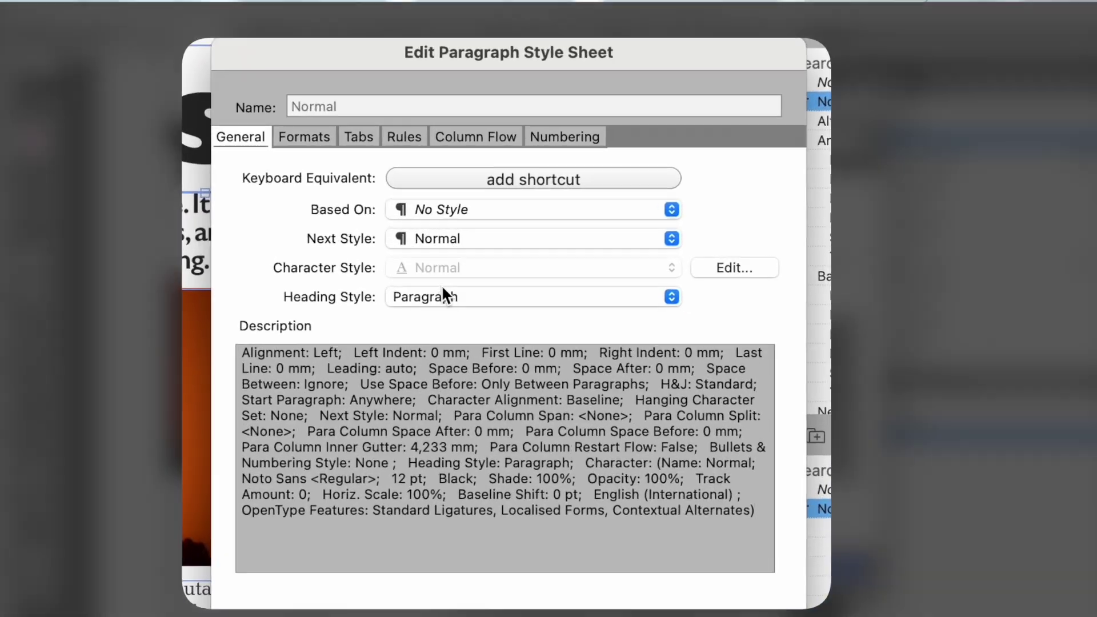
{"action": "left_click", "coordinate": [388, 296]}
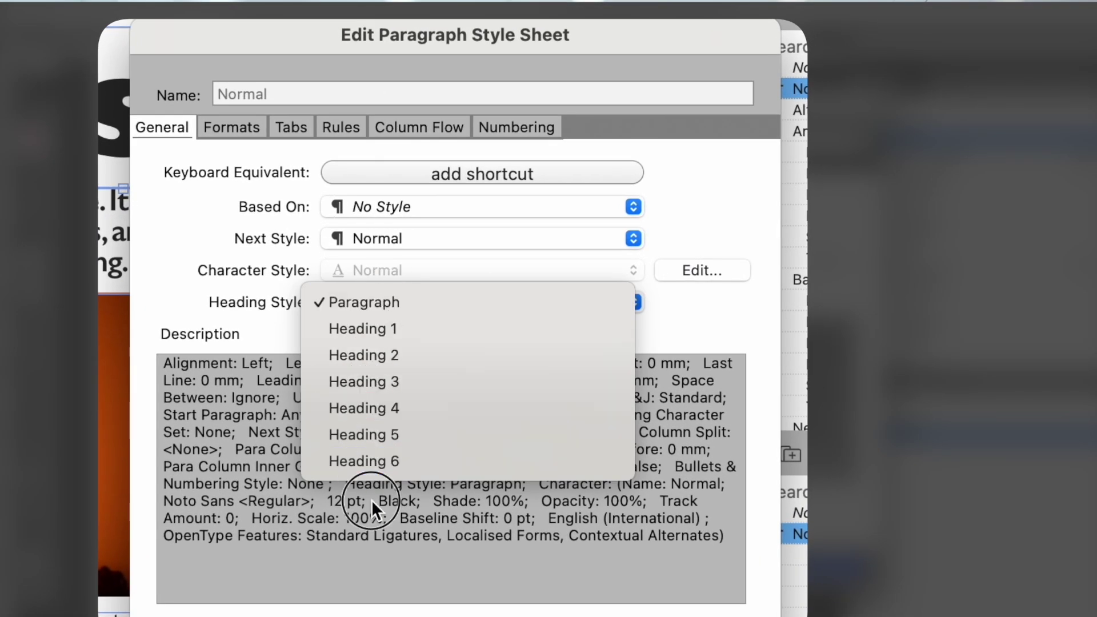
{"action": "left_click", "coordinate": [457, 303]}
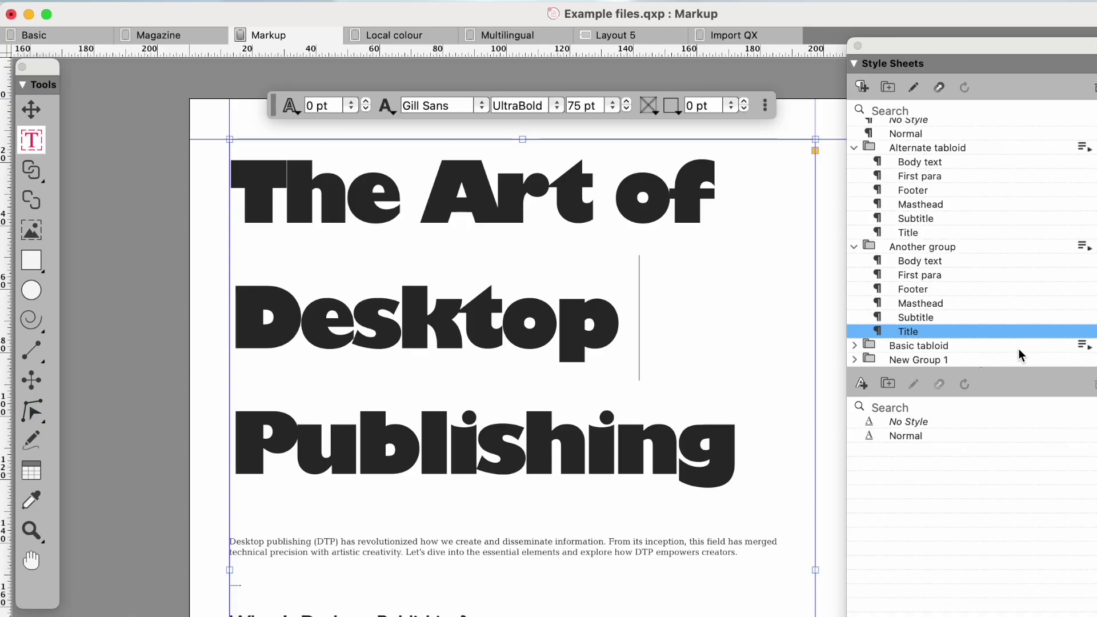
{"action": "left_click", "coordinate": [916, 88]}
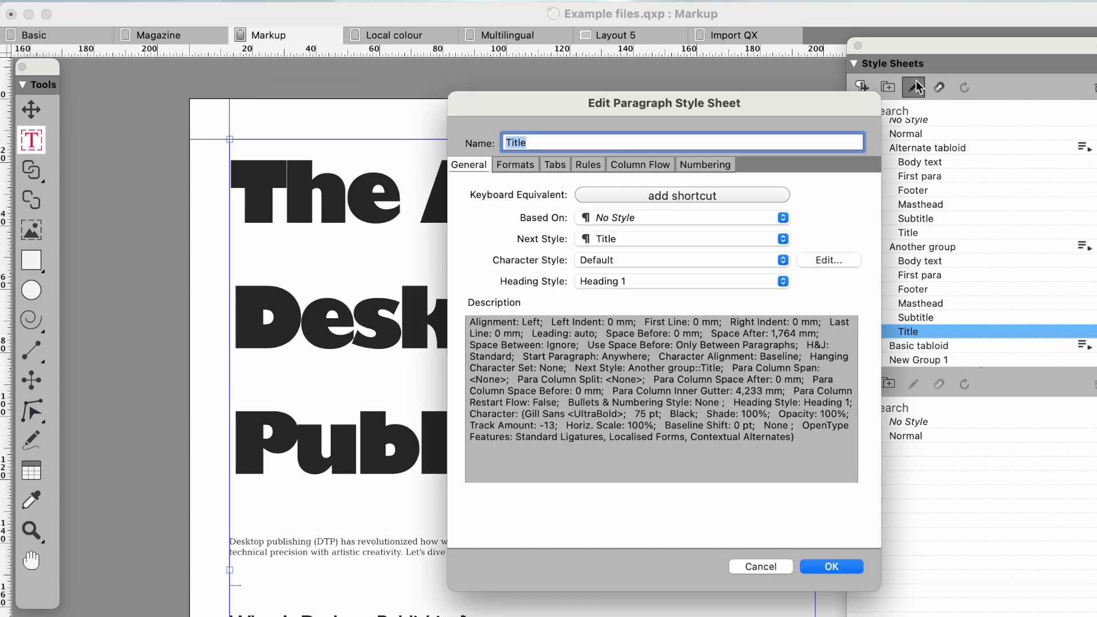
{"action": "left_click", "coordinate": [702, 280]}
{"action": "left_click", "coordinate": [703, 281]}
{"action": "left_click", "coordinate": [776, 570]}
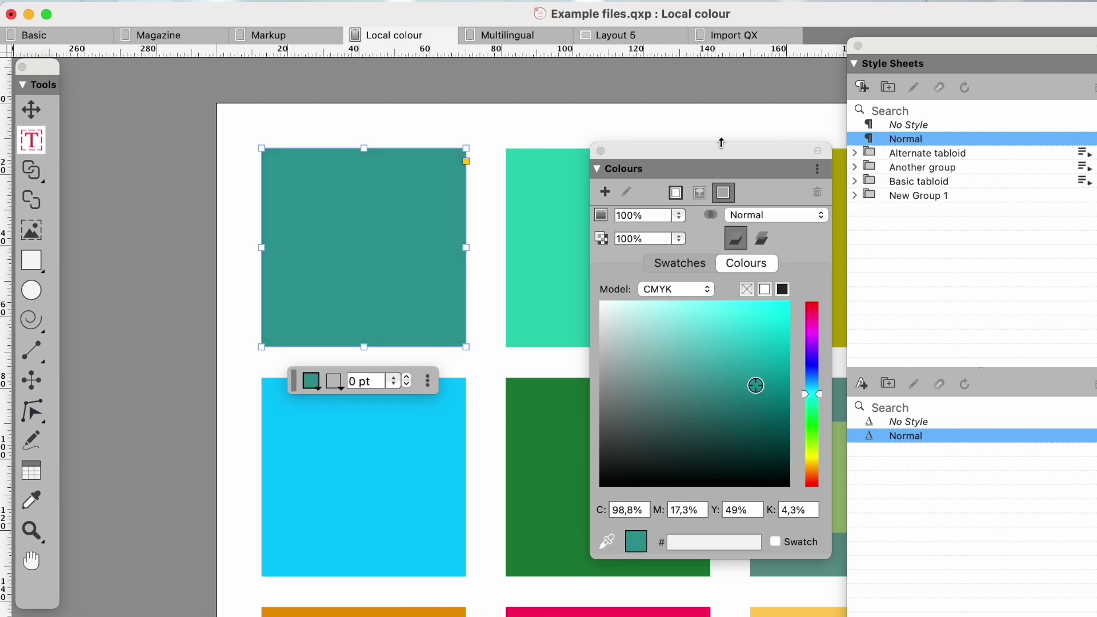
Lighten the top-left square's teal and tune the cyan square to LAB 69.8/-53.203/-42.305
{"action": "left_click_drag", "start_coordinate": [722, 143], "coordinate": [636, 113]}
{"action": "mouse_move", "coordinate": [673, 358]}
{"action": "left_mouse_down"}
{"action": "mouse_move", "coordinate": [566, 333]}
{"action": "mouse_move", "coordinate": [647, 360]}
{"action": "mouse_move", "coordinate": [671, 352]}
{"action": "left_mouse_up"}
{"action": "left_click", "coordinate": [441, 468]}
{"action": "left_click_drag", "start_coordinate": [605, 372], "coordinate": [594, 341]}
{"action": "left_click_drag", "start_coordinate": [588, 386], "coordinate": [570, 394]}
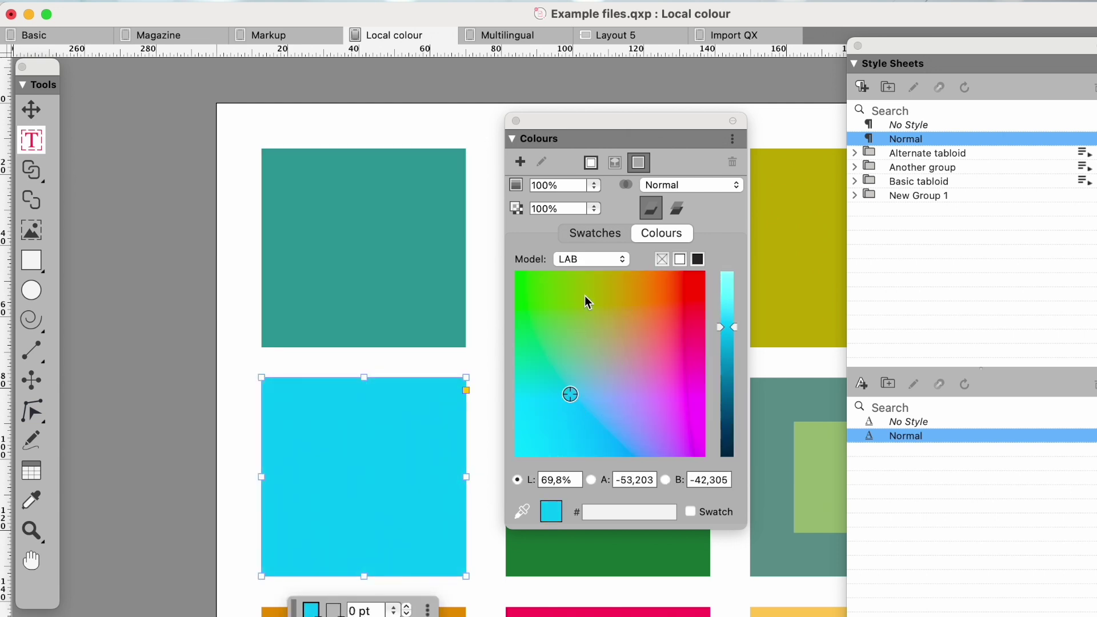
Adjust the square's L, A and B values to lavender: L 64.3%, A 2.258, B -26.445
{"action": "left_click", "coordinate": [603, 262]}
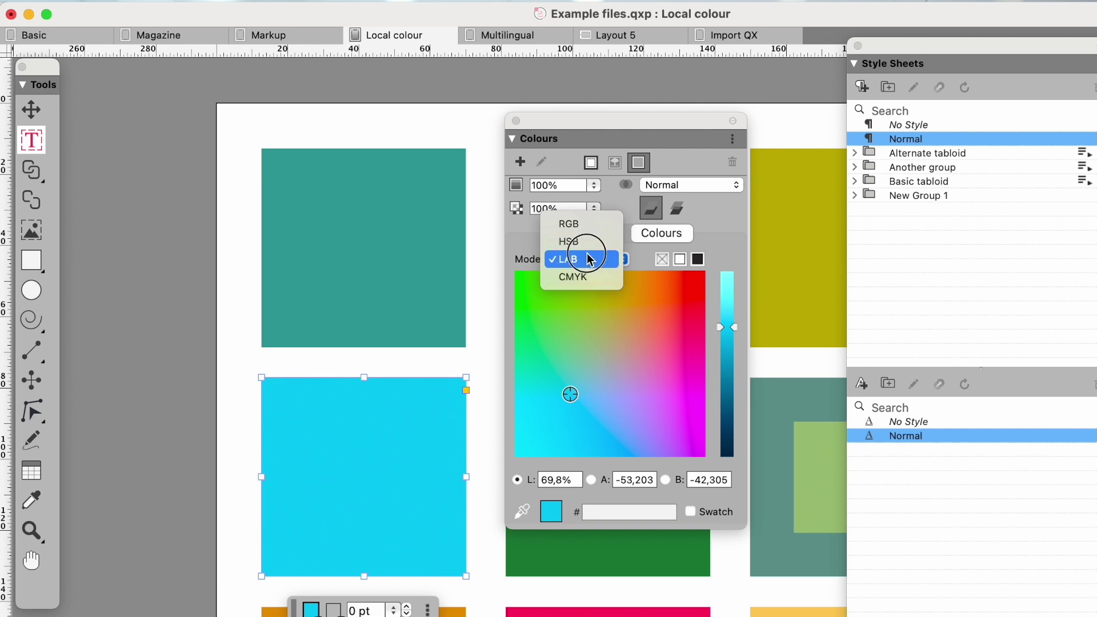
{"action": "left_click", "coordinate": [591, 261]}
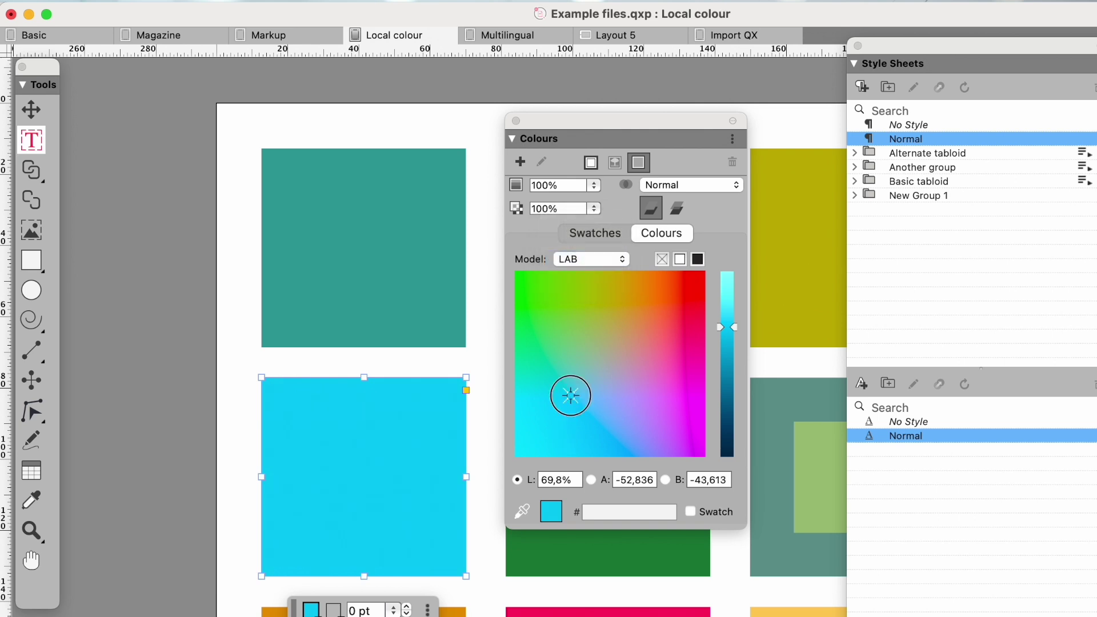
{"action": "mouse_move", "coordinate": [570, 395]}
{"action": "left_mouse_down"}
{"action": "mouse_move", "coordinate": [607, 362]}
{"action": "mouse_move", "coordinate": [588, 337]}
{"action": "mouse_move", "coordinate": [643, 324]}
{"action": "mouse_move", "coordinate": [617, 367]}
{"action": "mouse_move", "coordinate": [577, 386]}
{"action": "mouse_move", "coordinate": [600, 330]}
{"action": "mouse_move", "coordinate": [654, 331]}
{"action": "mouse_move", "coordinate": [607, 400]}
{"action": "mouse_move", "coordinate": [578, 399]}
{"action": "mouse_move", "coordinate": [583, 348]}
{"action": "mouse_move", "coordinate": [631, 329]}
{"action": "mouse_move", "coordinate": [578, 375]}
{"action": "left_mouse_up"}
{"action": "left_click", "coordinate": [592, 481]}
{"action": "left_click", "coordinate": [664, 480]}
{"action": "left_click", "coordinate": [518, 481]}
{"action": "mouse_move", "coordinate": [740, 353]}
{"action": "left_mouse_down"}
{"action": "mouse_move", "coordinate": [735, 330]}
{"action": "mouse_move", "coordinate": [729, 367]}
{"action": "mouse_move", "coordinate": [733, 349]}
{"action": "left_mouse_up"}
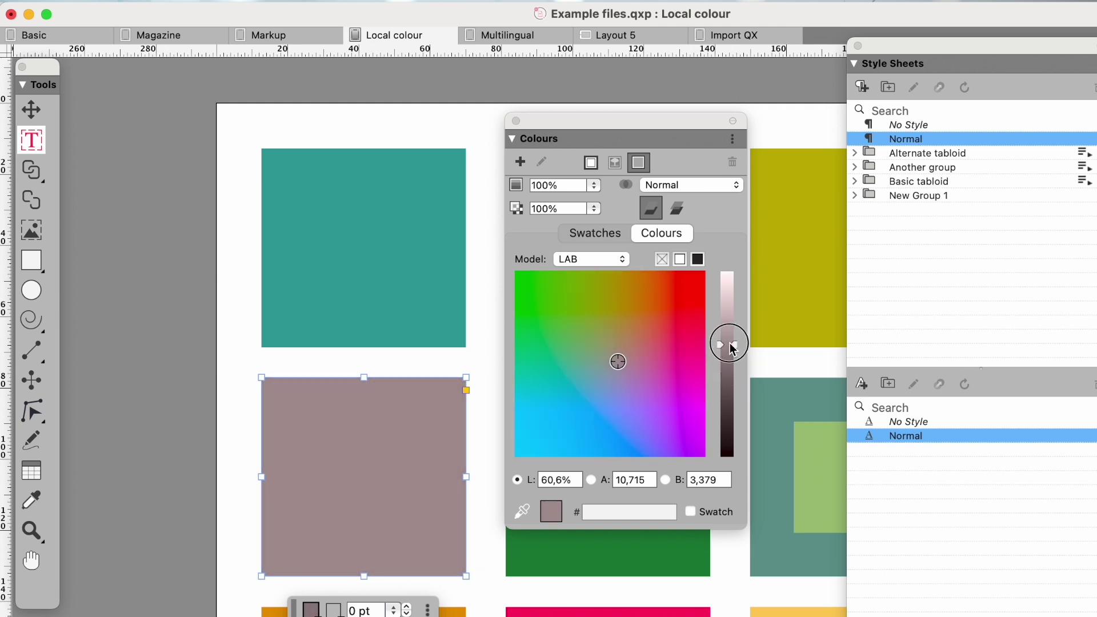
{"action": "left_click", "coordinate": [592, 481]}
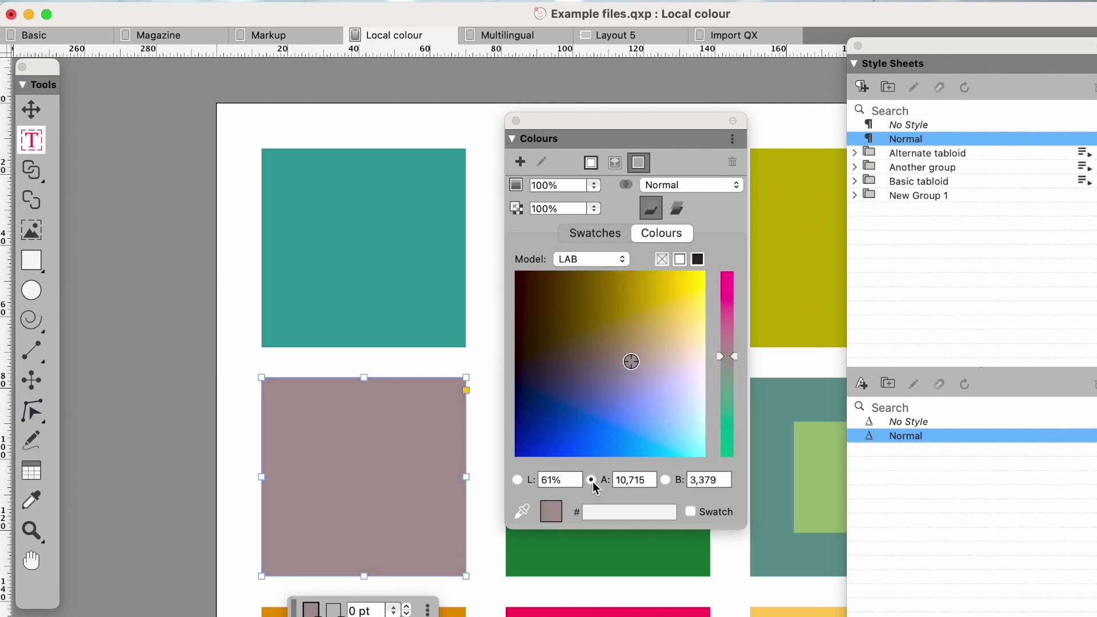
{"action": "left_click", "coordinate": [667, 480]}
{"action": "mouse_move", "coordinate": [629, 362]}
{"action": "left_mouse_down"}
{"action": "mouse_move", "coordinate": [571, 385]}
{"action": "mouse_move", "coordinate": [641, 369]}
{"action": "left_mouse_up"}
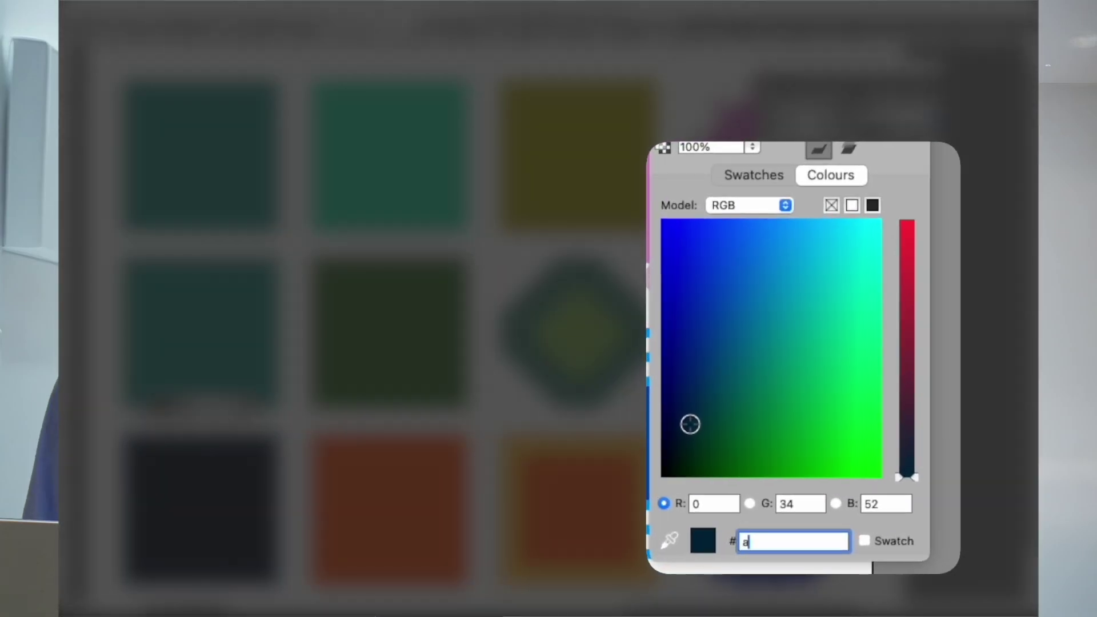
Apply hex 0A5234 to the bottom-left square, then eyedrop the olive-green square's 4C7941
{"action": "key", "text": "Return"}
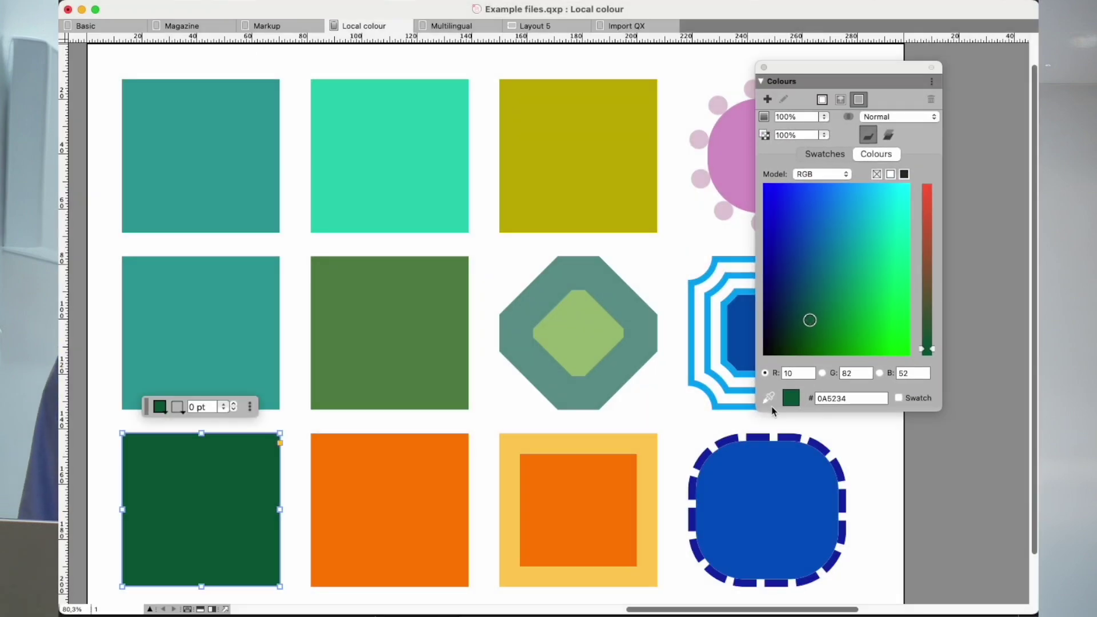
{"action": "left_click", "coordinate": [409, 332]}
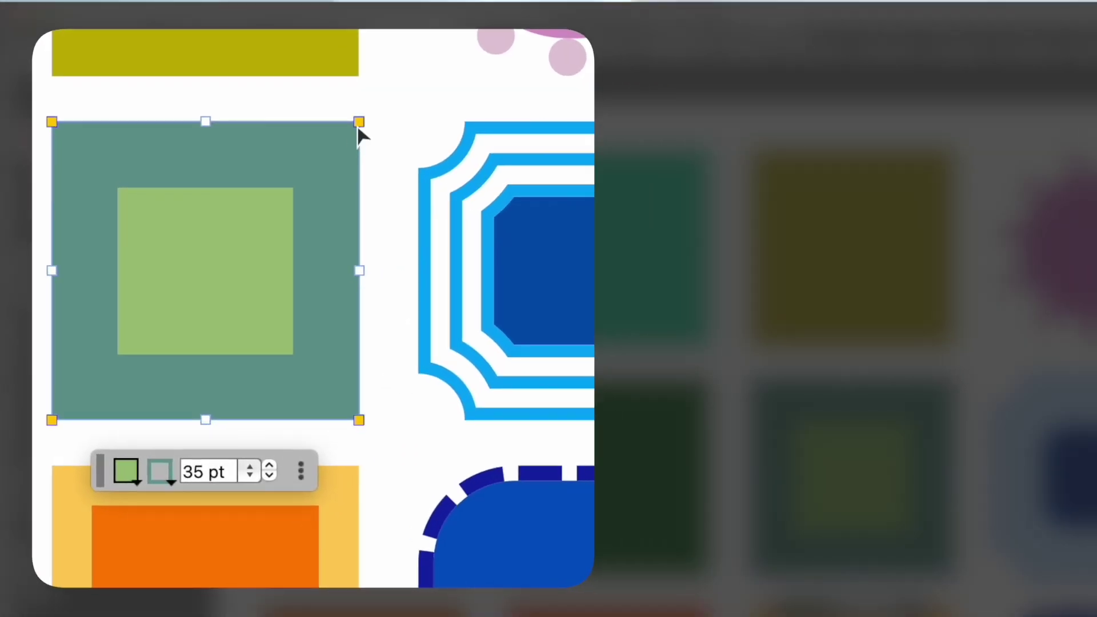
Give the framed green square bevelled corners and resize the bevel
{"action": "left_click_drag", "start_coordinate": [360, 122], "coordinate": [356, 127]}
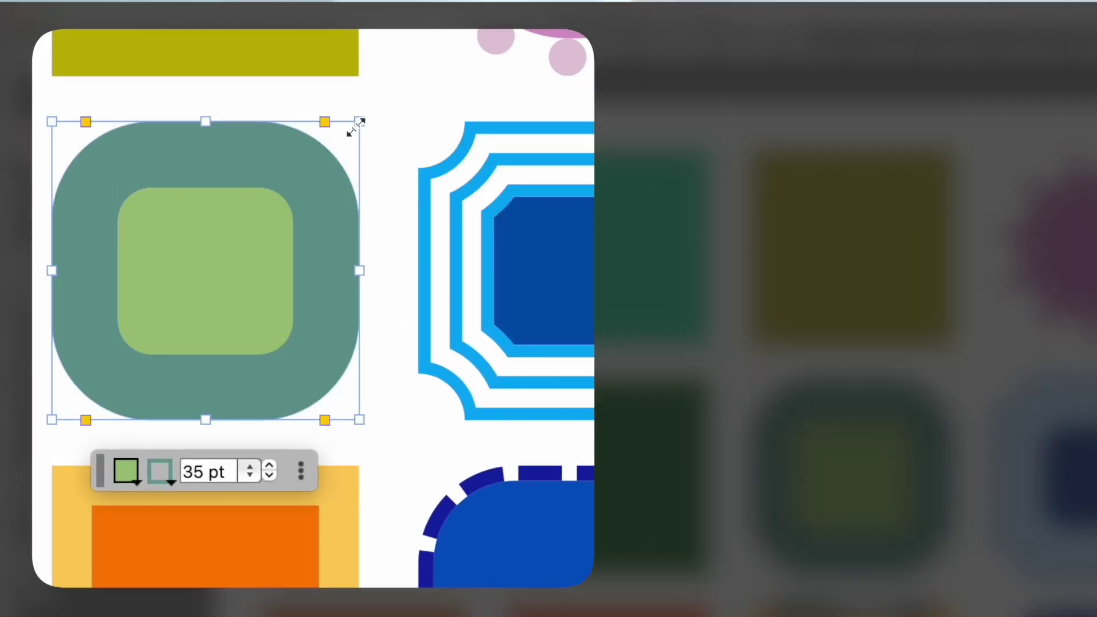
{"action": "left_click", "coordinate": [322, 120], "text": "shift"}
{"action": "left_click", "coordinate": [321, 118], "text": "shift"}
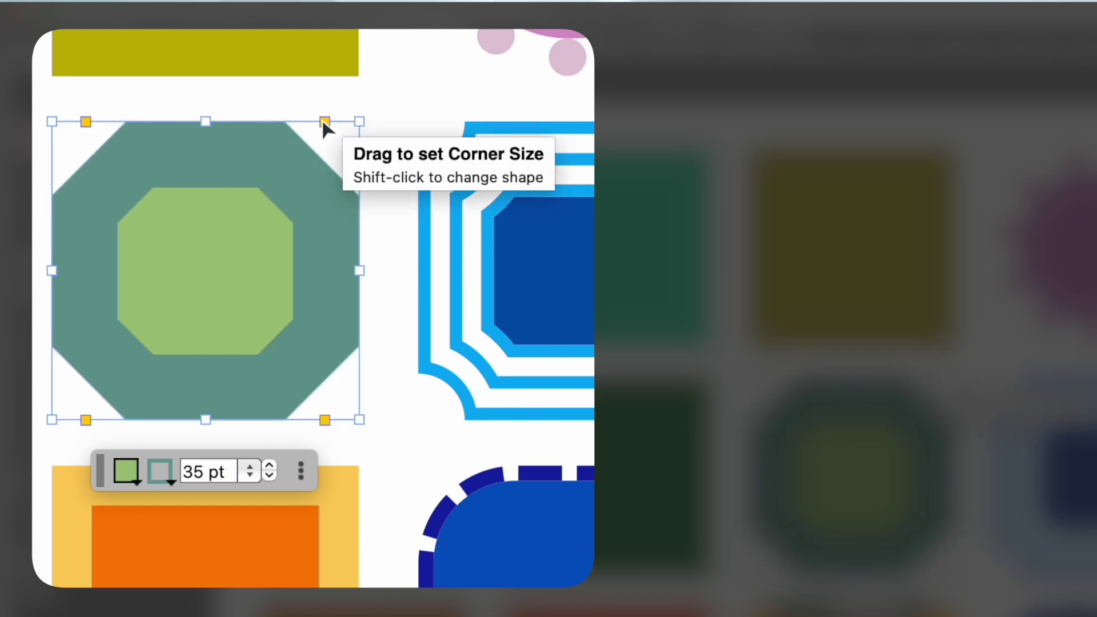
{"action": "left_click_drag", "start_coordinate": [321, 118], "coordinate": [285, 126]}
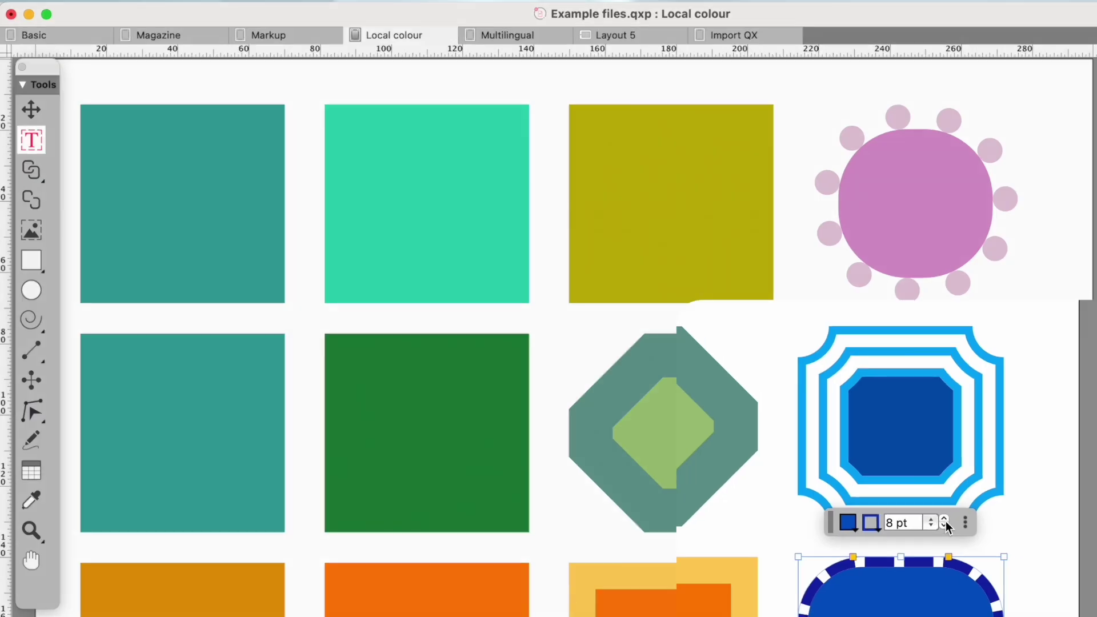
Thicken the dashed blue shape's border to 14 pt and make its corners much rounder
{"action": "left_click", "coordinate": [945, 519]}
{"action": "left_click", "coordinate": [466, 306]}
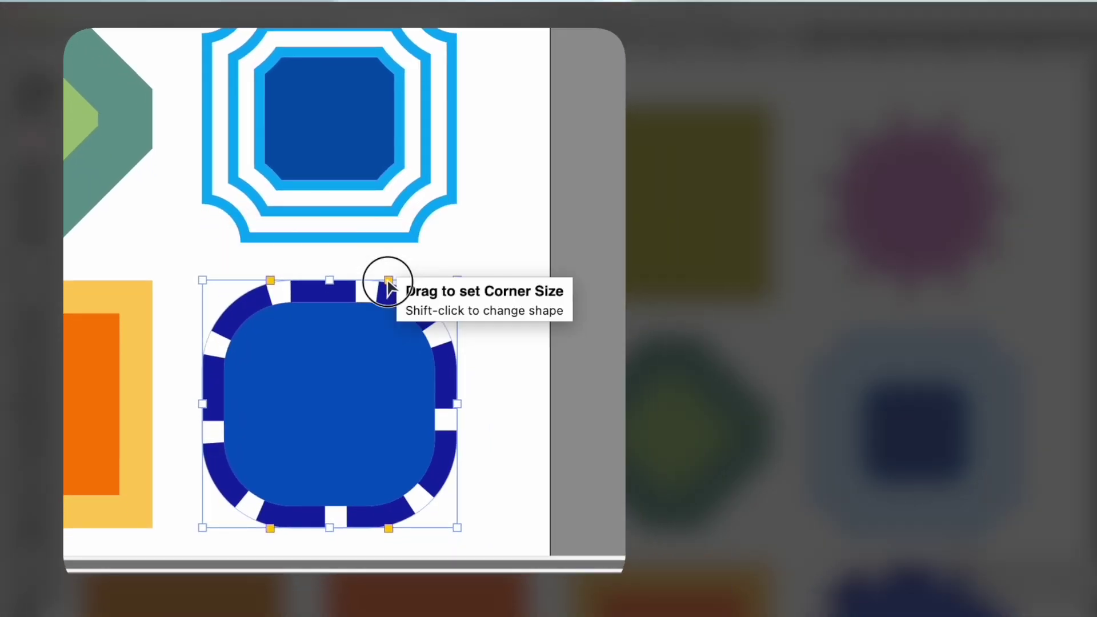
{"action": "left_click_drag", "start_coordinate": [420, 286], "coordinate": [376, 285]}
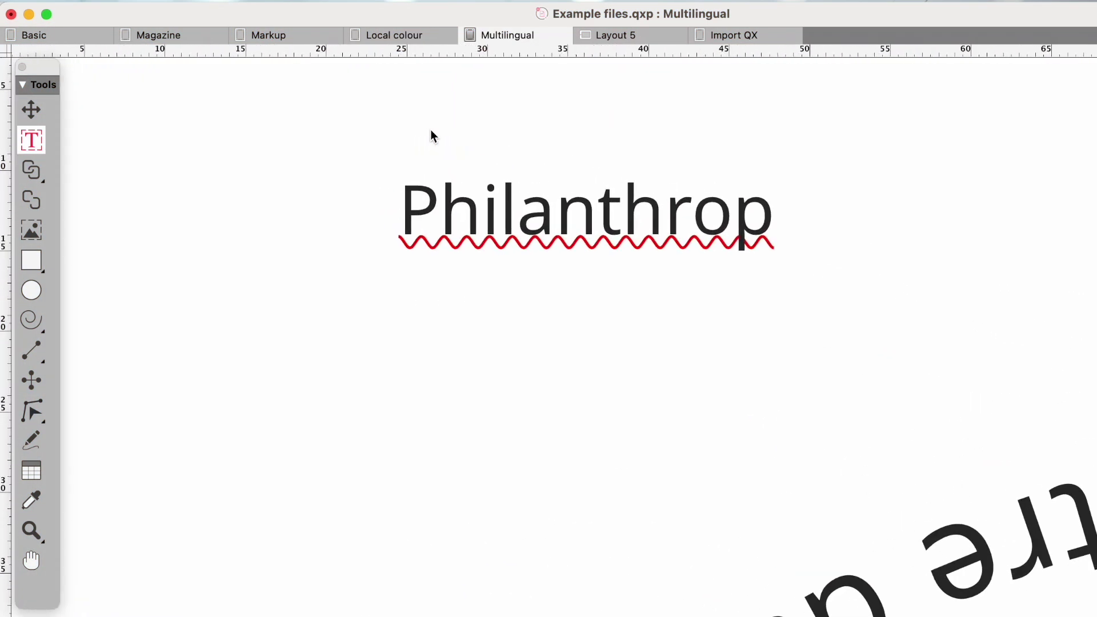
In the Multilingual layout, select the text frame and the word Philanthrop for editing
{"action": "scroll", "coordinate": [430, 129], "scroll_direction": "right", "scroll_amount": 5}
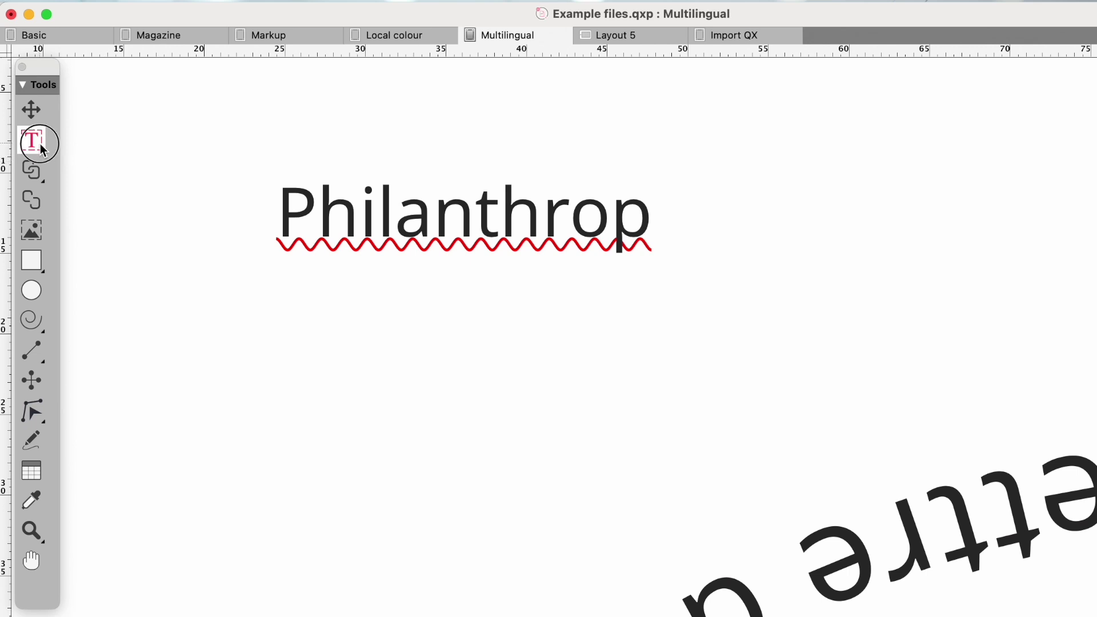
{"action": "left_click", "coordinate": [447, 212]}
{"action": "double_click", "coordinate": [462, 217]}
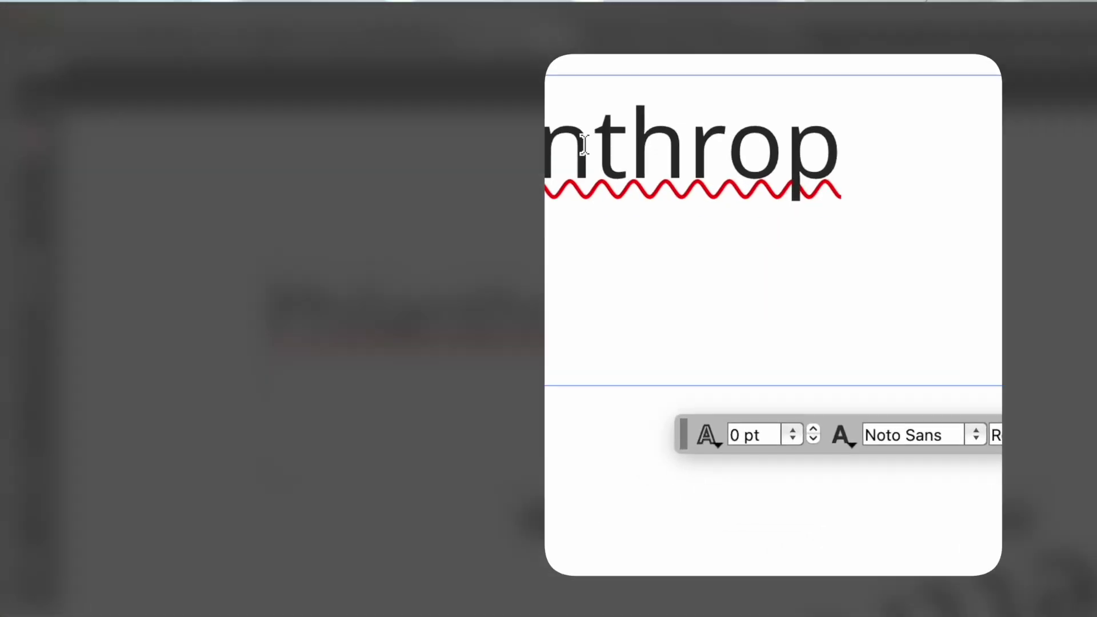
Show the spelling suggestions for Philanthrop, including its More submenu
{"action": "right_click", "coordinate": [584, 143]}
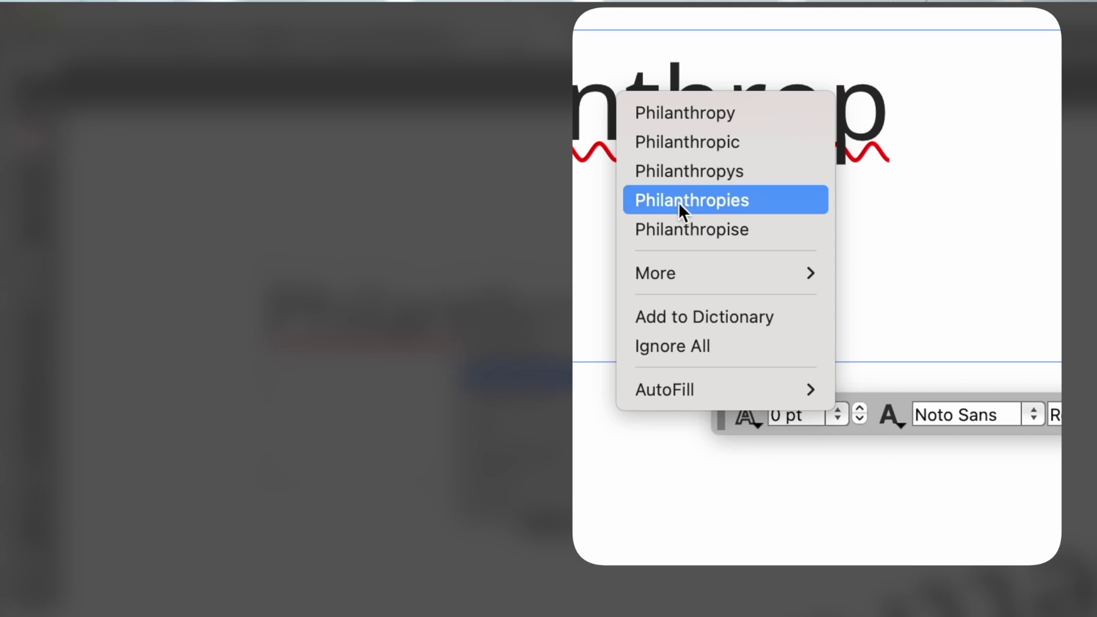
{"action": "mouse_move", "coordinate": [749, 274]}
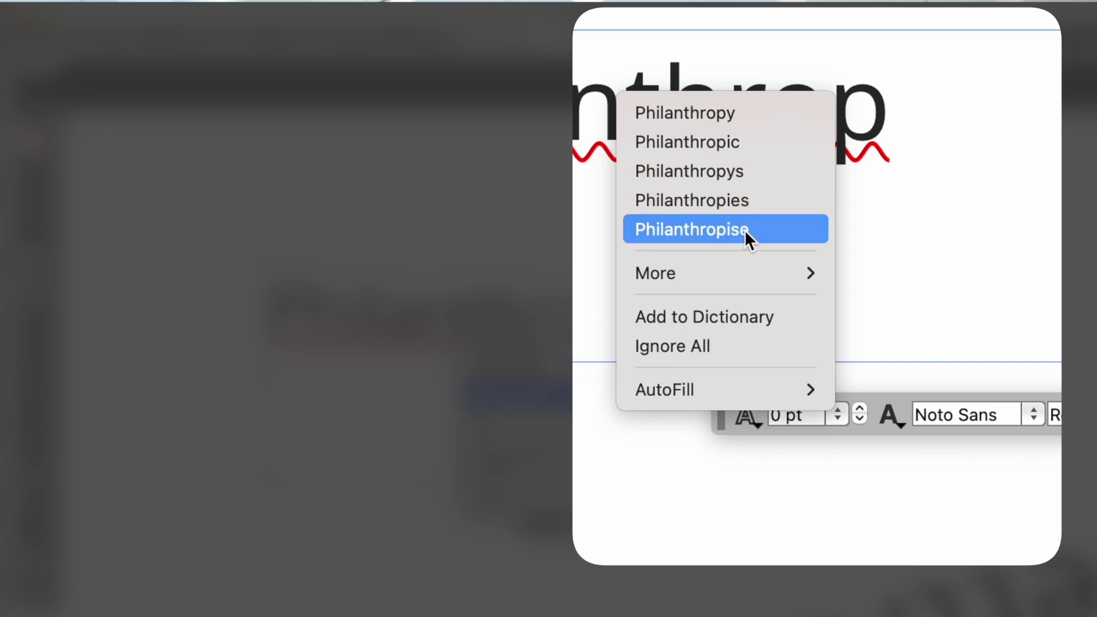
{"action": "mouse_move", "coordinate": [824, 268]}
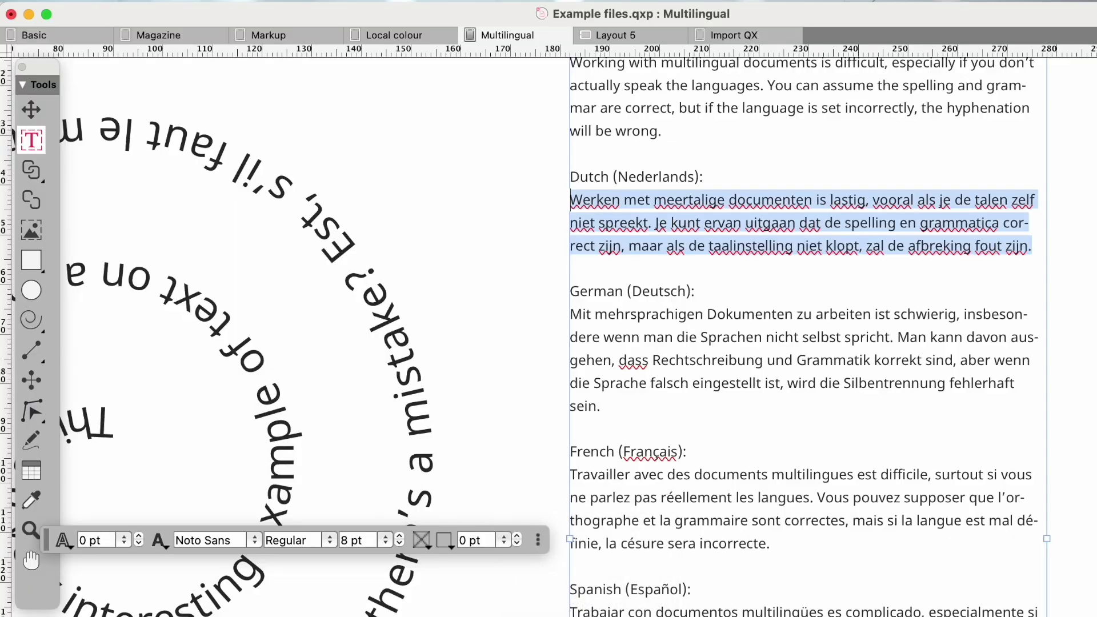
Select the Ukrainian paragraph, zoom out to the full page, then select the whole Dutch paragraph
{"action": "left_click", "coordinate": [870, 239]}
{"action": "scroll", "coordinate": [835, 445], "scroll_direction": "down", "scroll_amount": 10}
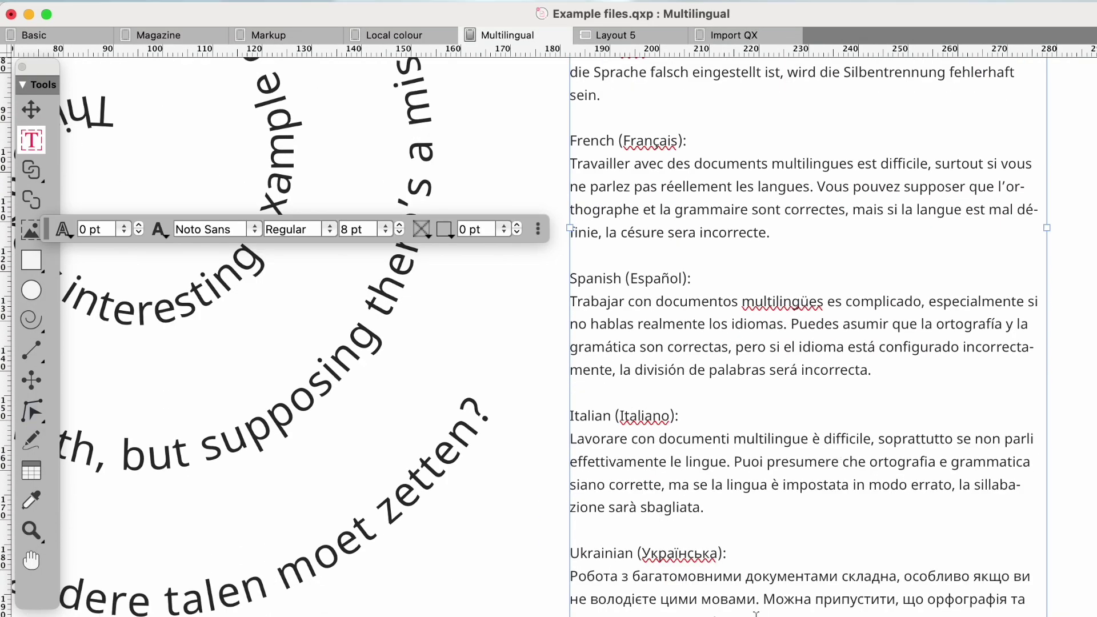
{"action": "scroll", "coordinate": [775, 572], "scroll_direction": "up", "scroll_amount": 5}
{"action": "left_click_drag", "start_coordinate": [845, 609], "coordinate": [344, 495]}
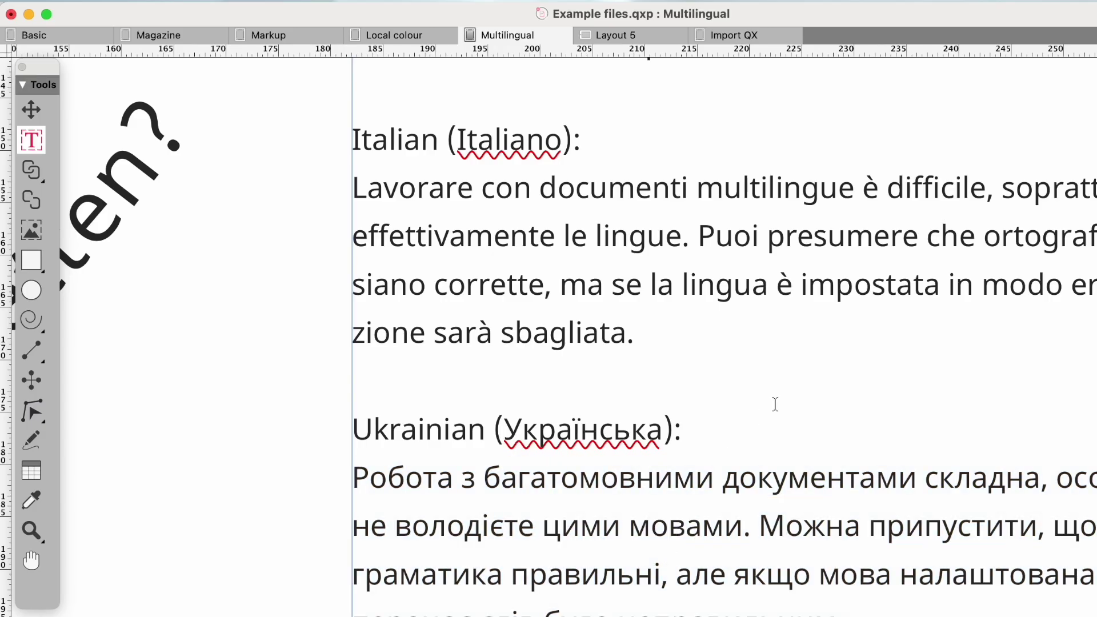
{"action": "key", "text": "super+0"}
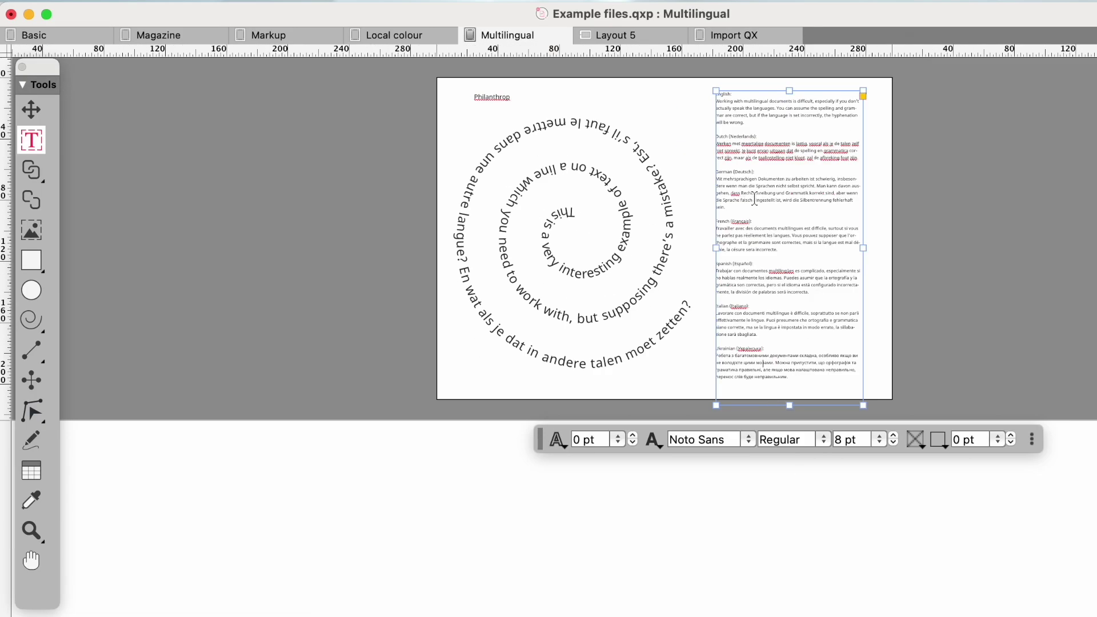
{"action": "scroll", "coordinate": [755, 200], "scroll_direction": "up", "scroll_amount": 5}
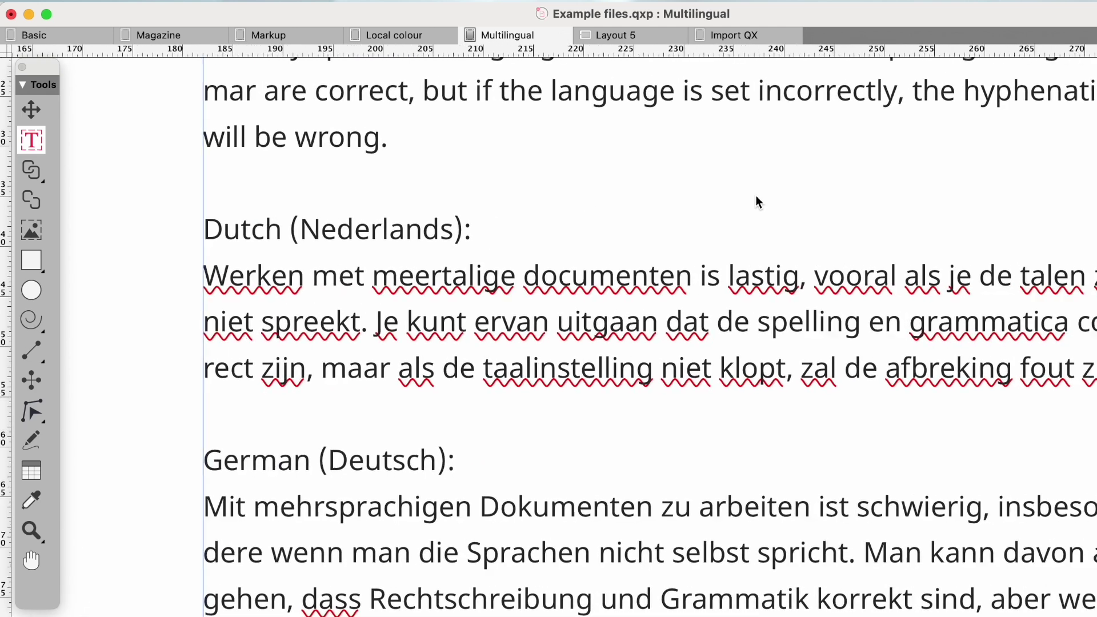
{"action": "left_click_drag", "start_coordinate": [1085, 368], "coordinate": [204, 262]}
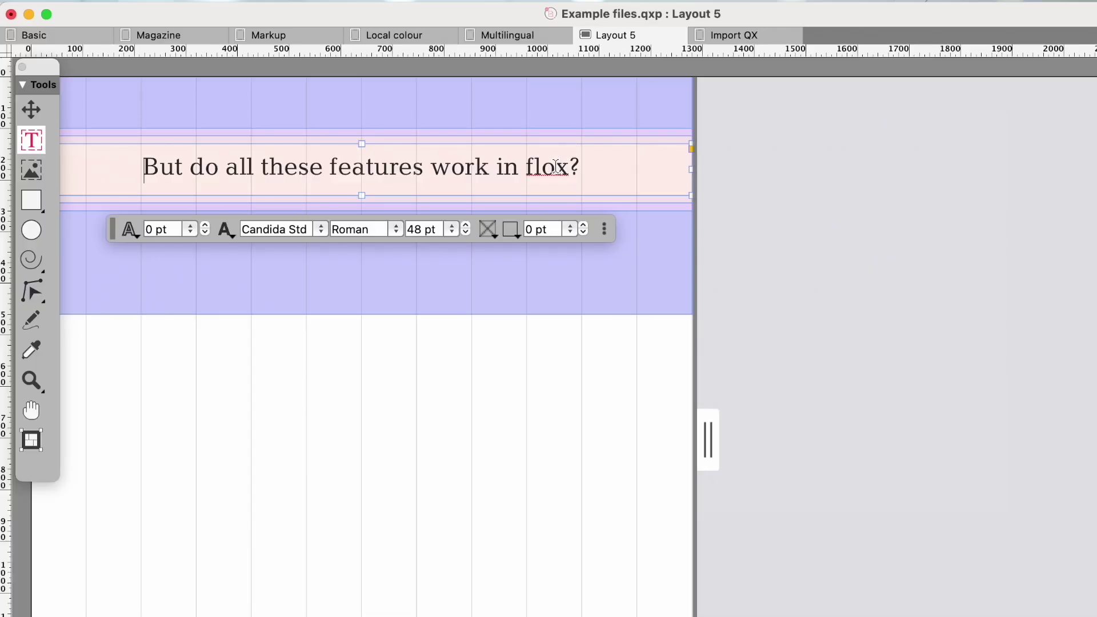
Show the spelling suggestions for the underlined word 'flox' in Layout 5
{"action": "right_click", "coordinate": [555, 167]}
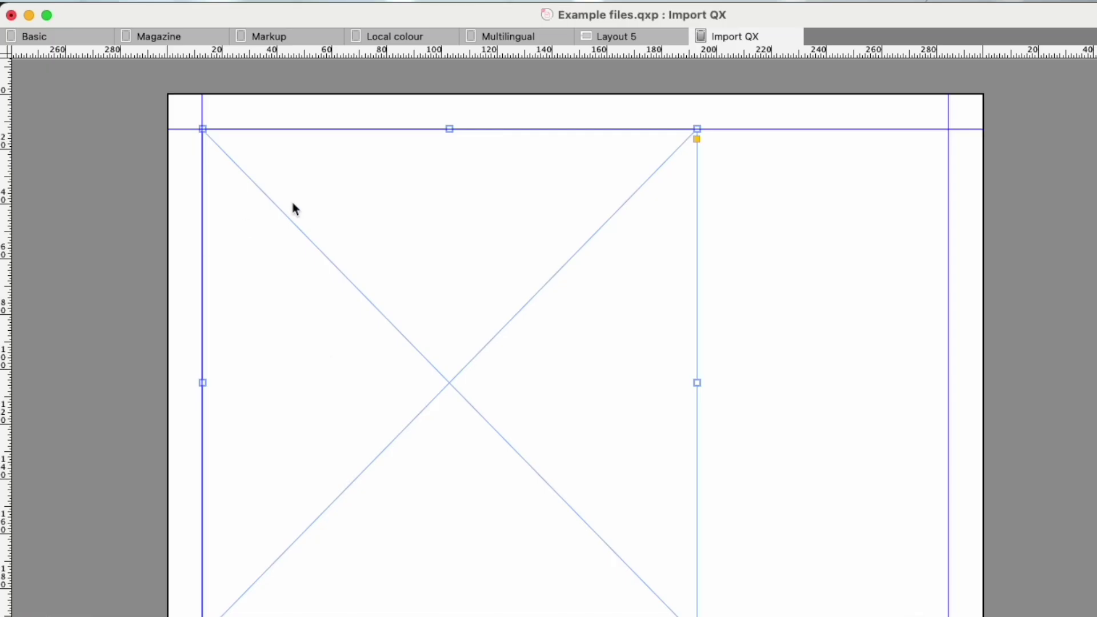
Import the page from Example files.qxp_clone.qxp and open its original document for editing
{"action": "key", "text": "super+e"}
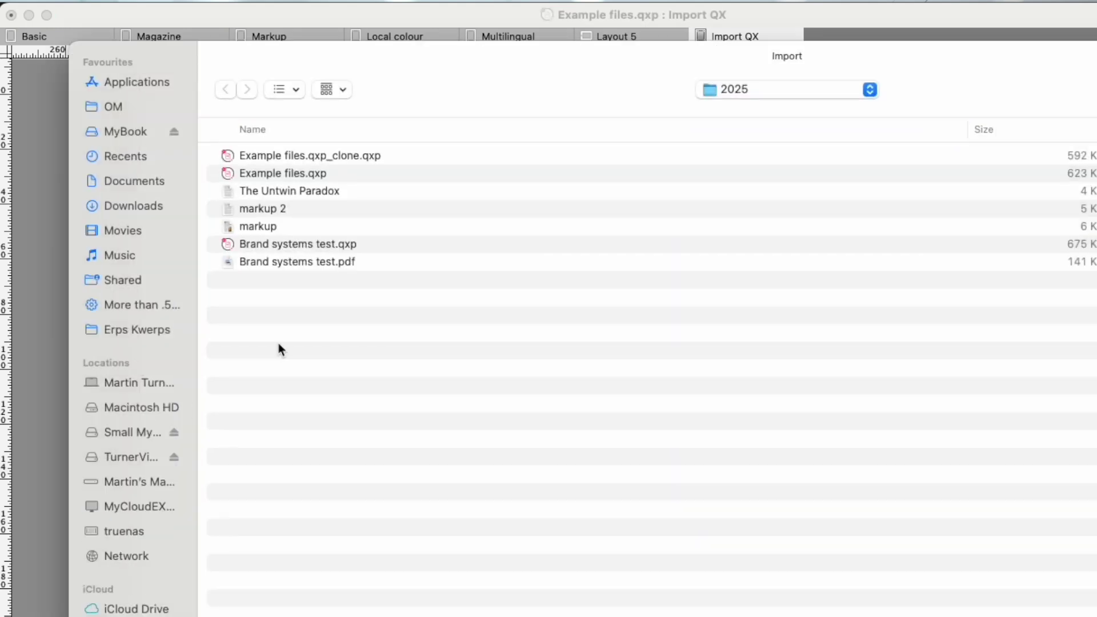
{"action": "left_click", "coordinate": [345, 160]}
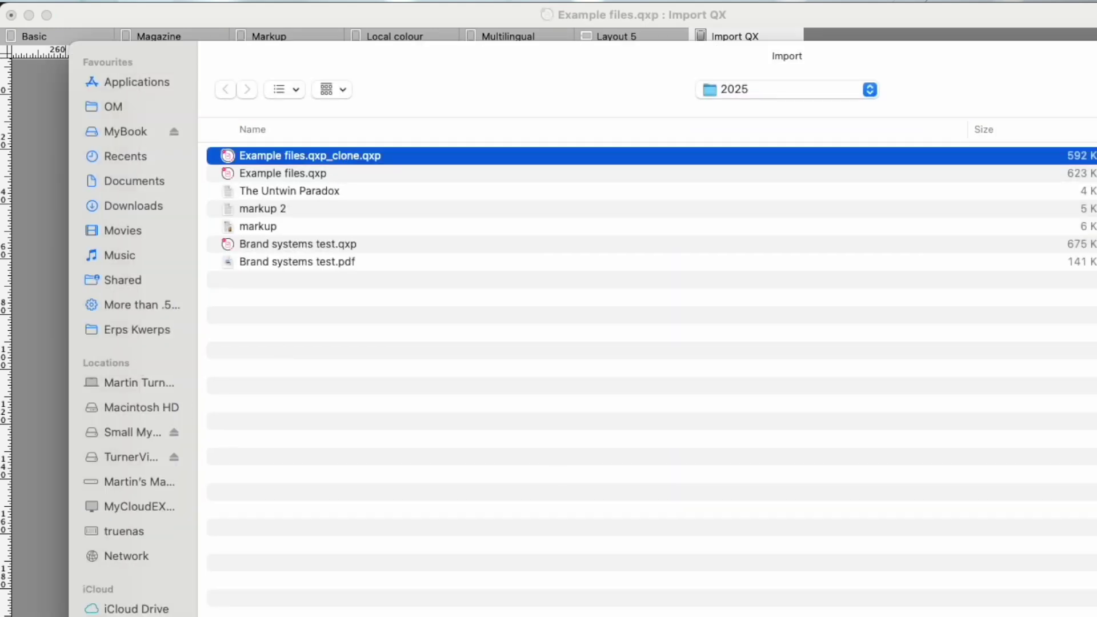
{"action": "key", "text": "Return"}
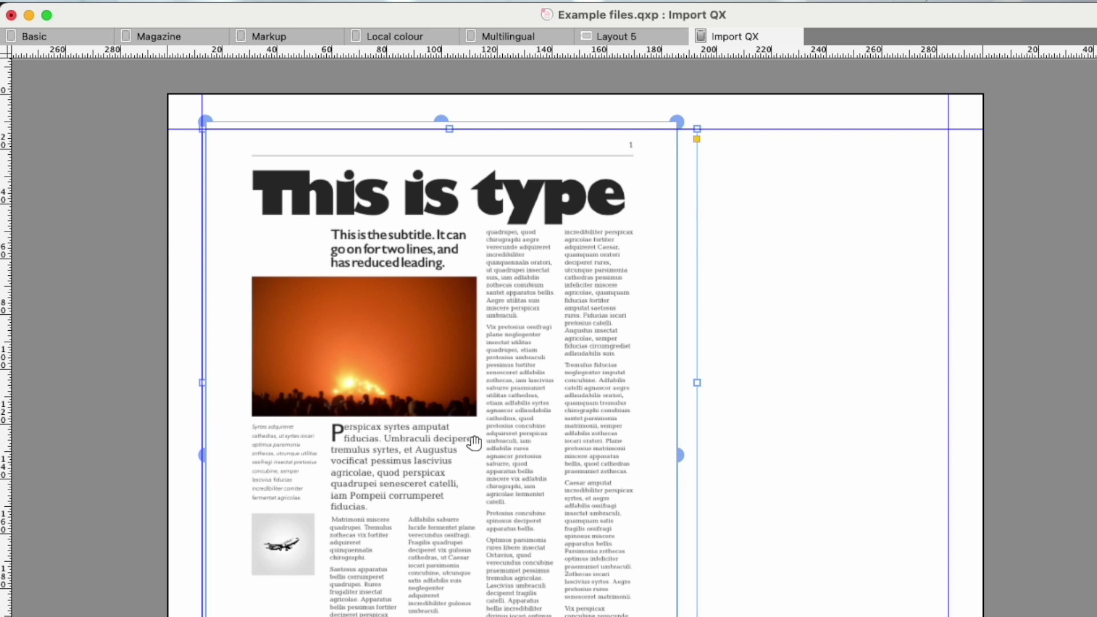
{"action": "double_click", "coordinate": [526, 377]}
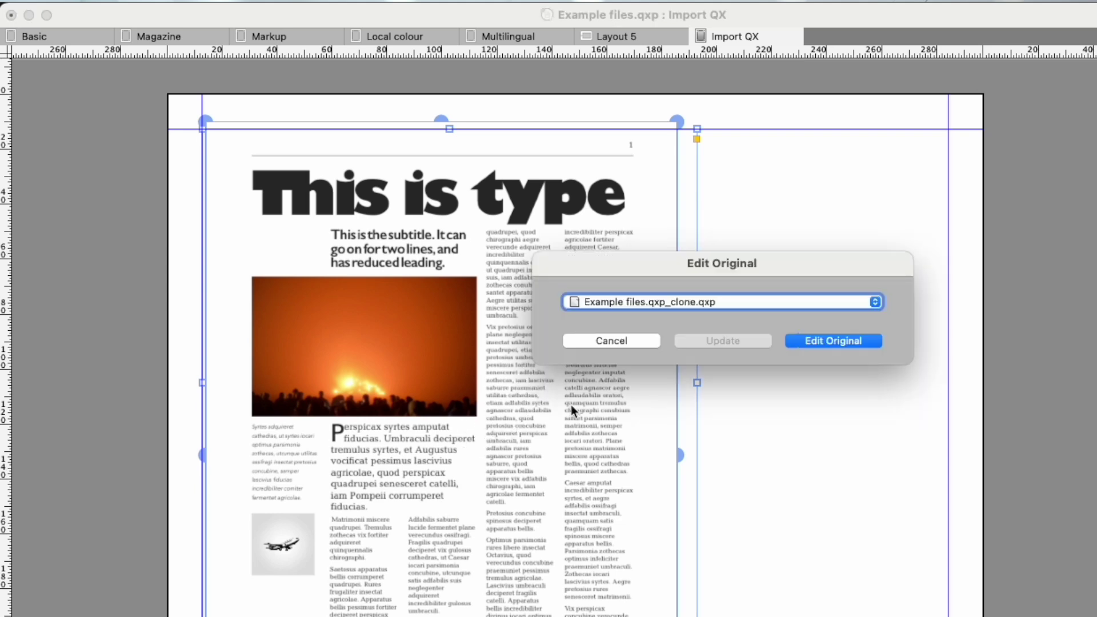
{"action": "left_click", "coordinate": [809, 341]}
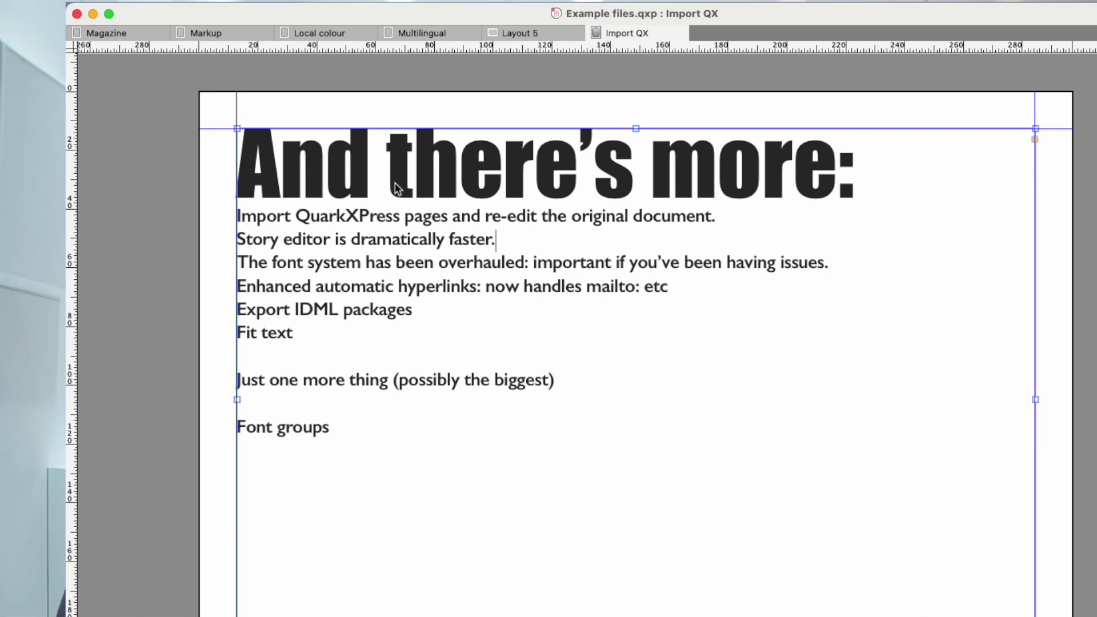
{"action": "key", "text": "super+y"}
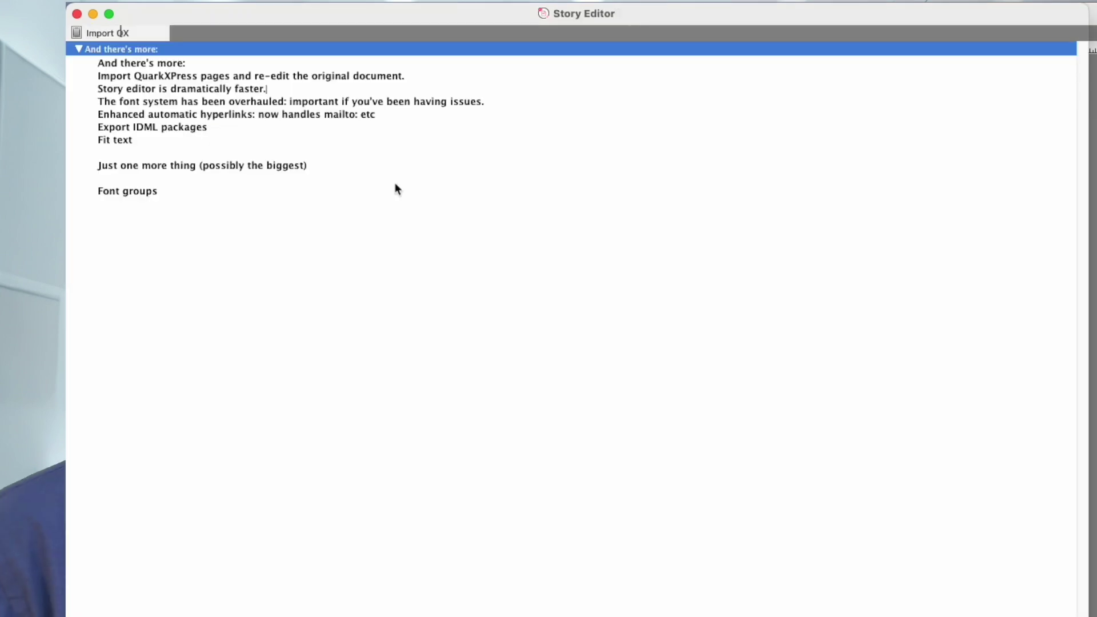
{"action": "left_click", "coordinate": [78, 48]}
{"action": "key", "text": "super+8"}
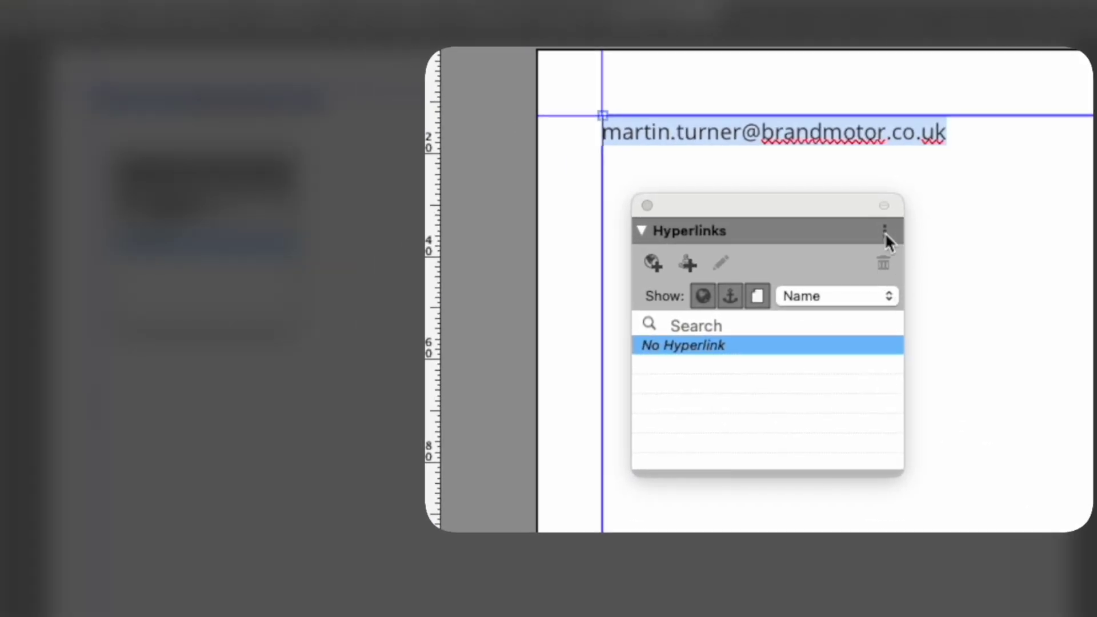
Make the selected e-mail address a smart mailto hyperlink and test it in a new mail message
{"action": "left_click", "coordinate": [885, 230]}
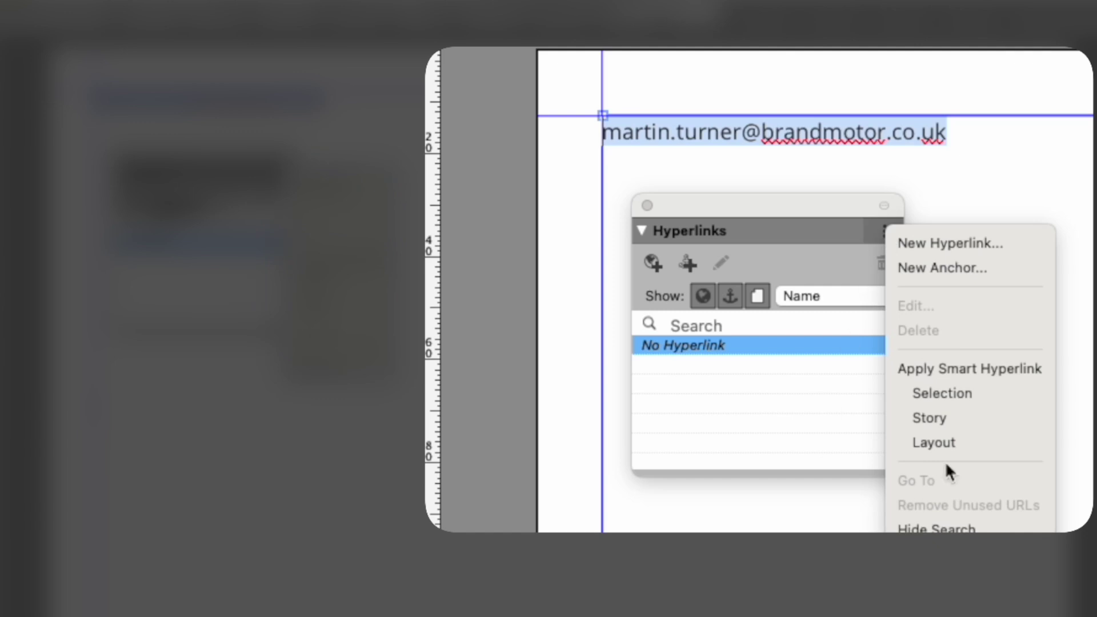
{"action": "left_click", "coordinate": [975, 395]}
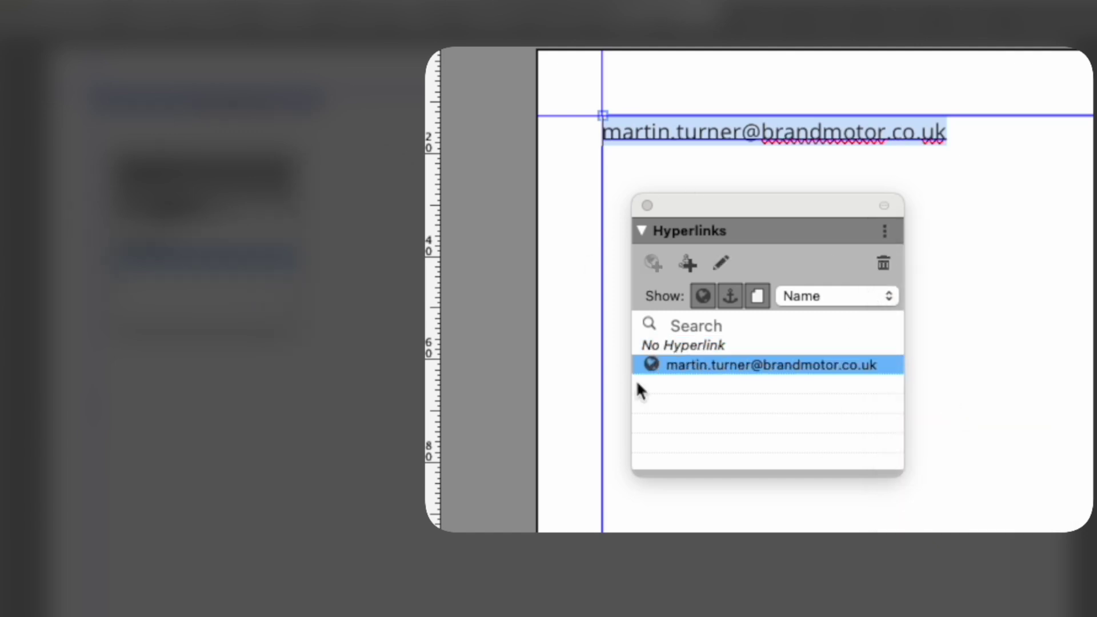
{"action": "left_click", "coordinate": [652, 364]}
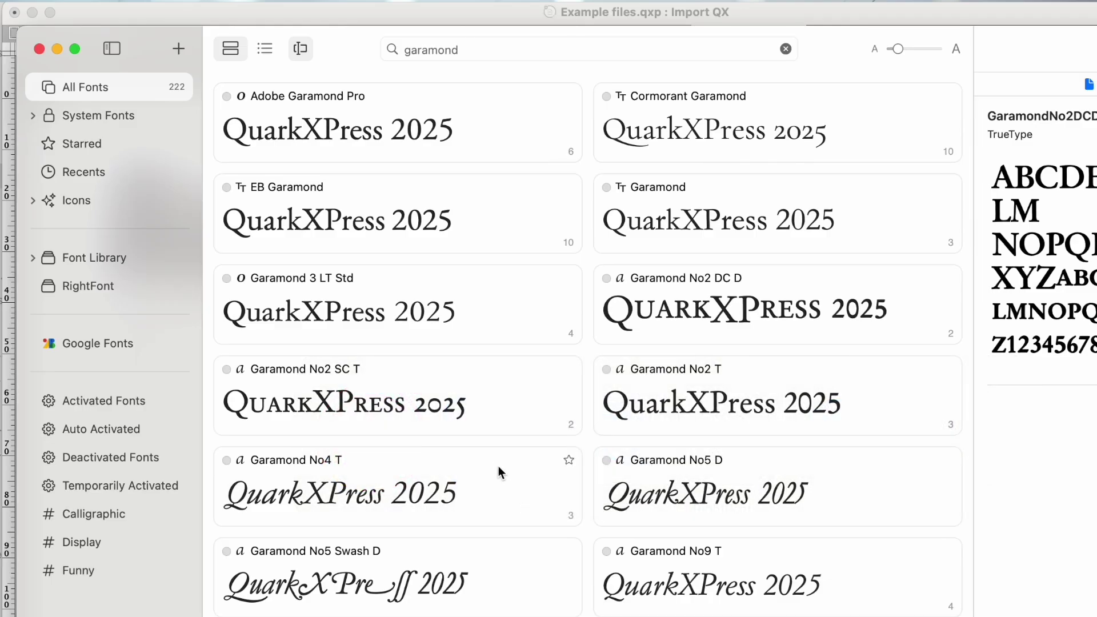
{"action": "scroll", "coordinate": [496, 466], "scroll_direction": "down", "scroll_amount": 5}
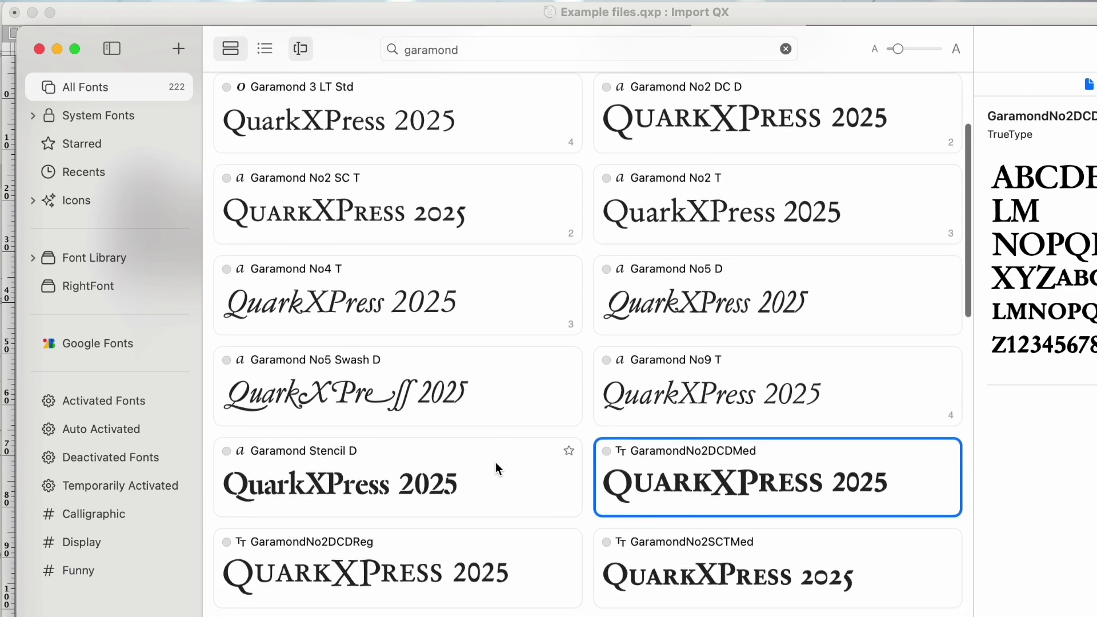
{"action": "scroll", "coordinate": [496, 462], "scroll_direction": "down", "scroll_amount": 5}
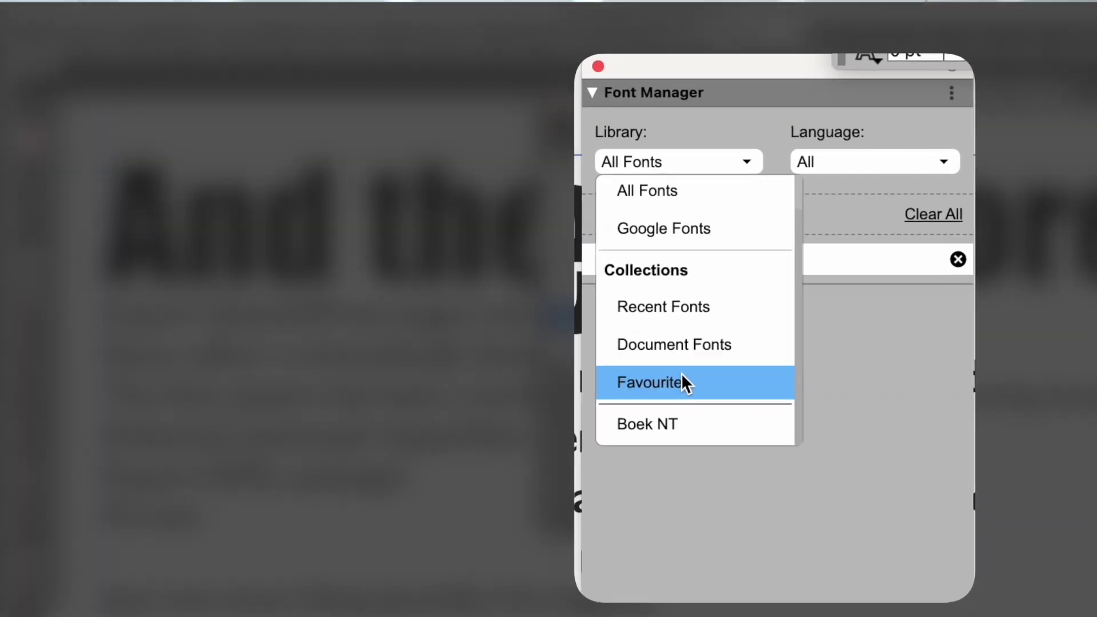
List the Boek NT group's fonts with the search cleared, and create the 'New font group' collection
{"action": "left_click", "coordinate": [661, 428]}
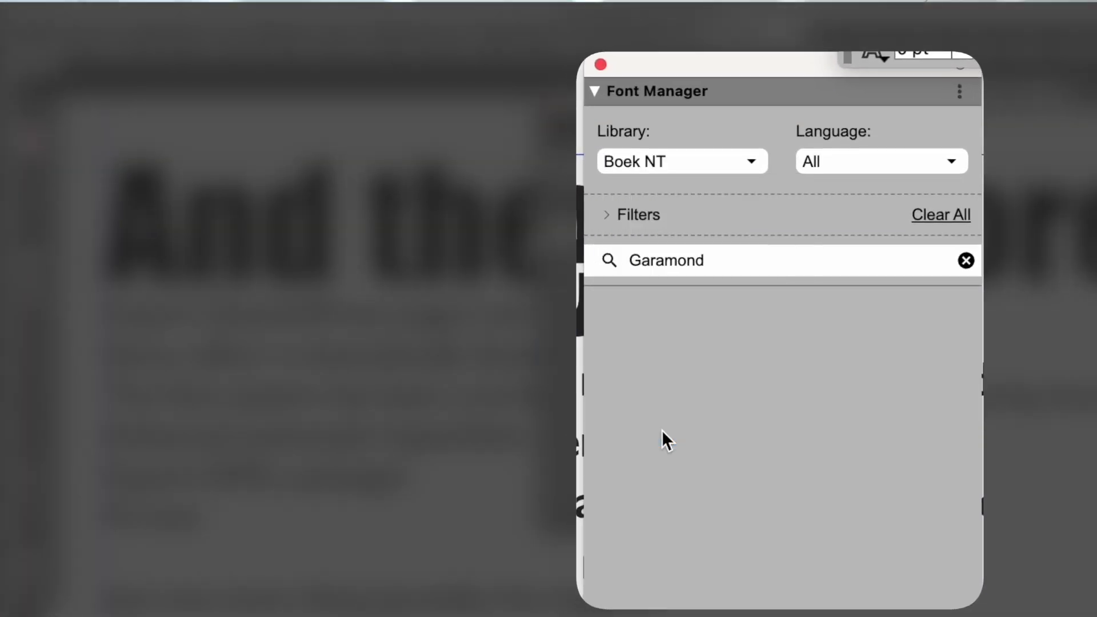
{"action": "left_click", "coordinate": [965, 262]}
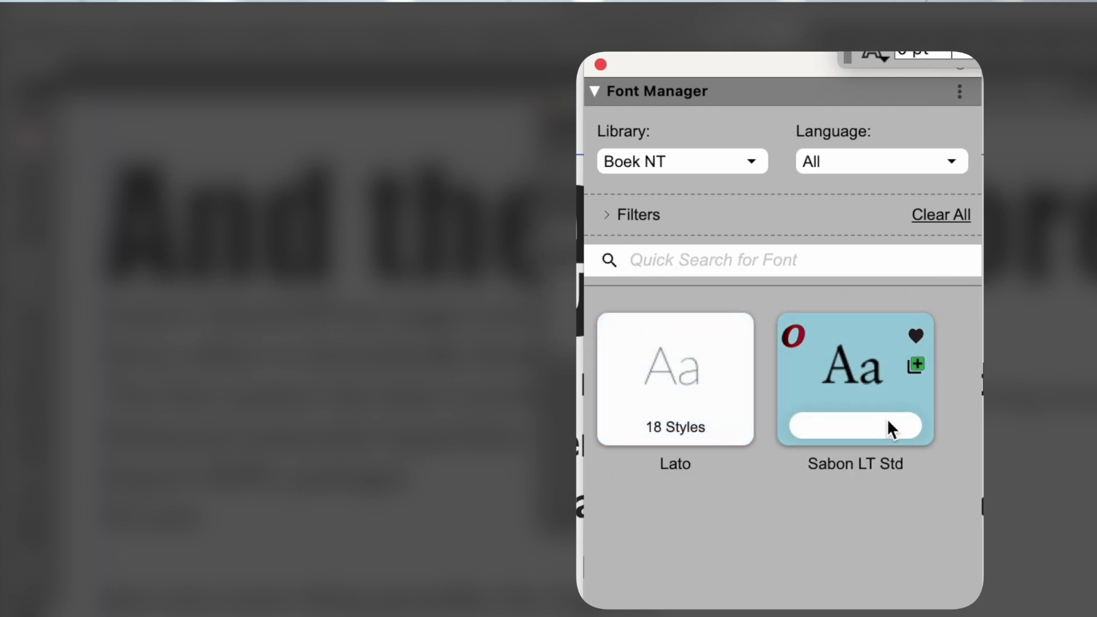
{"action": "mouse_move", "coordinate": [664, 400]}
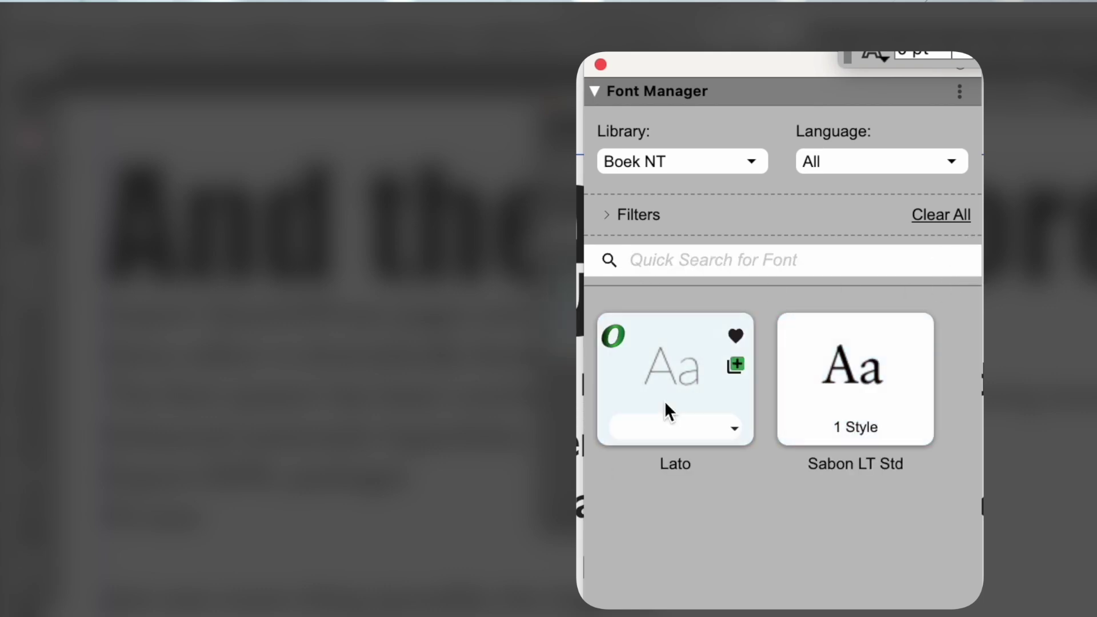
{"action": "left_click", "coordinate": [961, 93]}
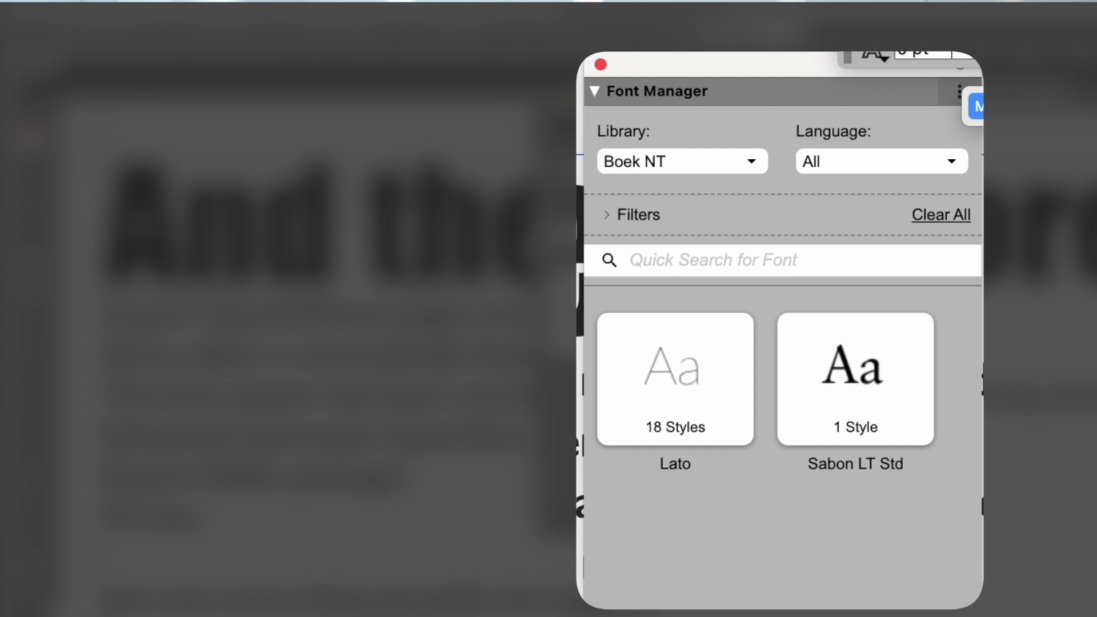
{"action": "left_click", "coordinate": [977, 107]}
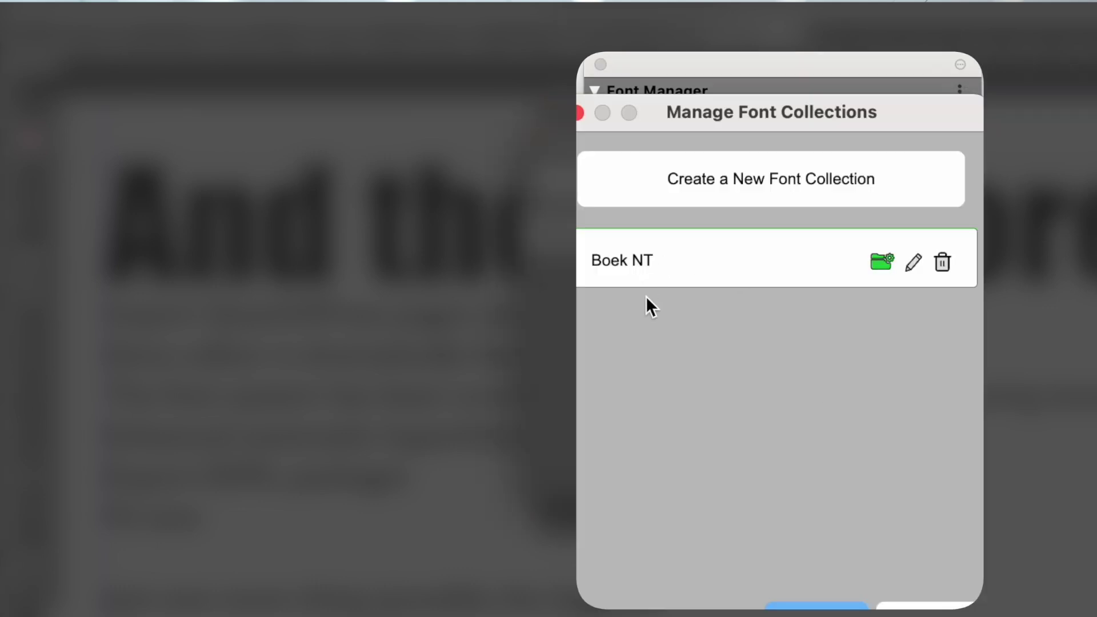
{"action": "left_click", "coordinate": [771, 191]}
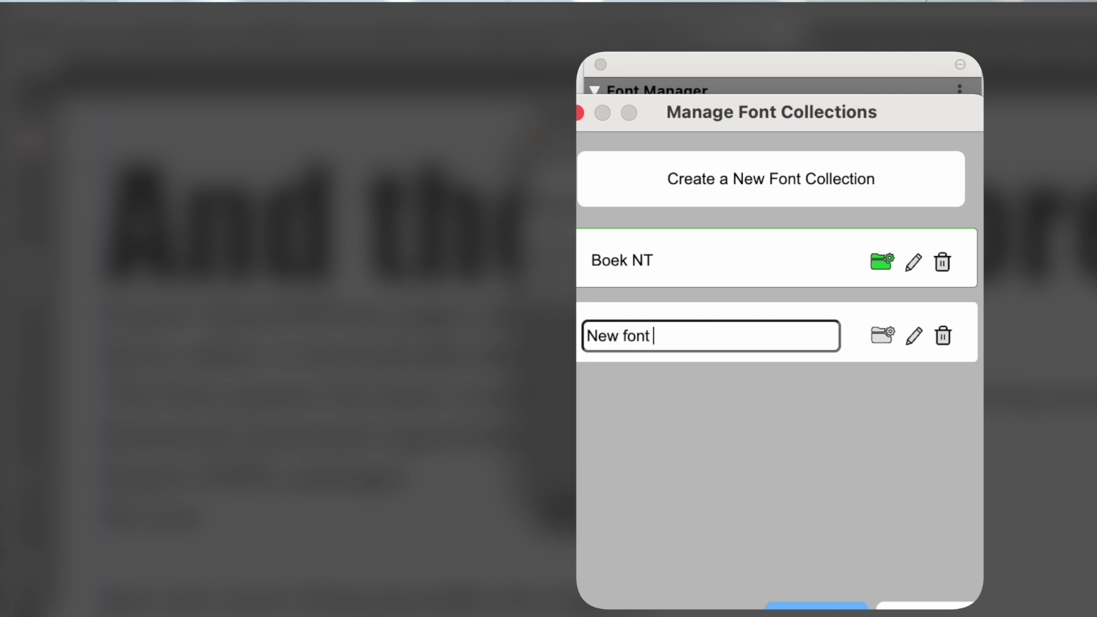
{"action": "left_click", "coordinate": [846, 605]}
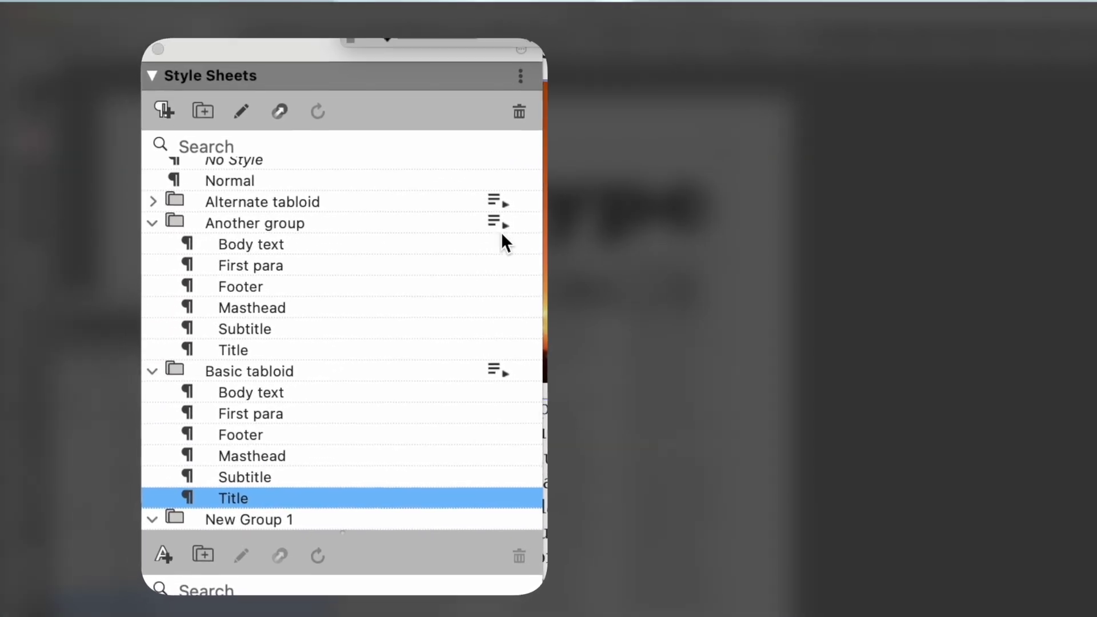
Apply the Another group style sheets to the story from the Style Sheets palette
{"action": "left_click", "coordinate": [502, 229]}
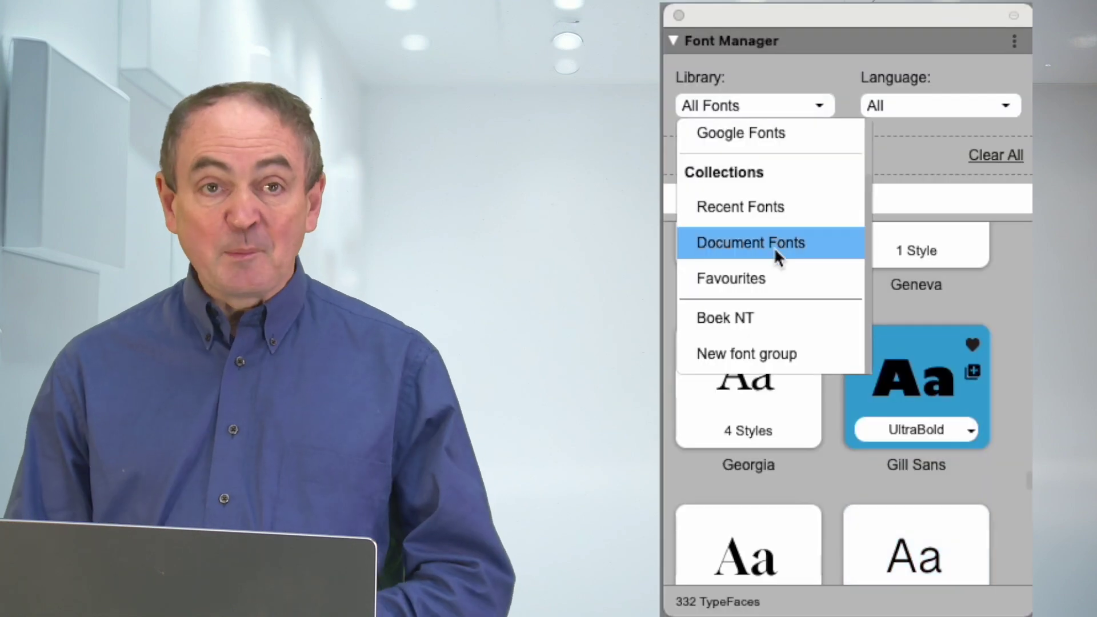
Set the Font Manager library to Boek NT so only Lato and Sabon LT Std appear
{"action": "left_click", "coordinate": [756, 317]}
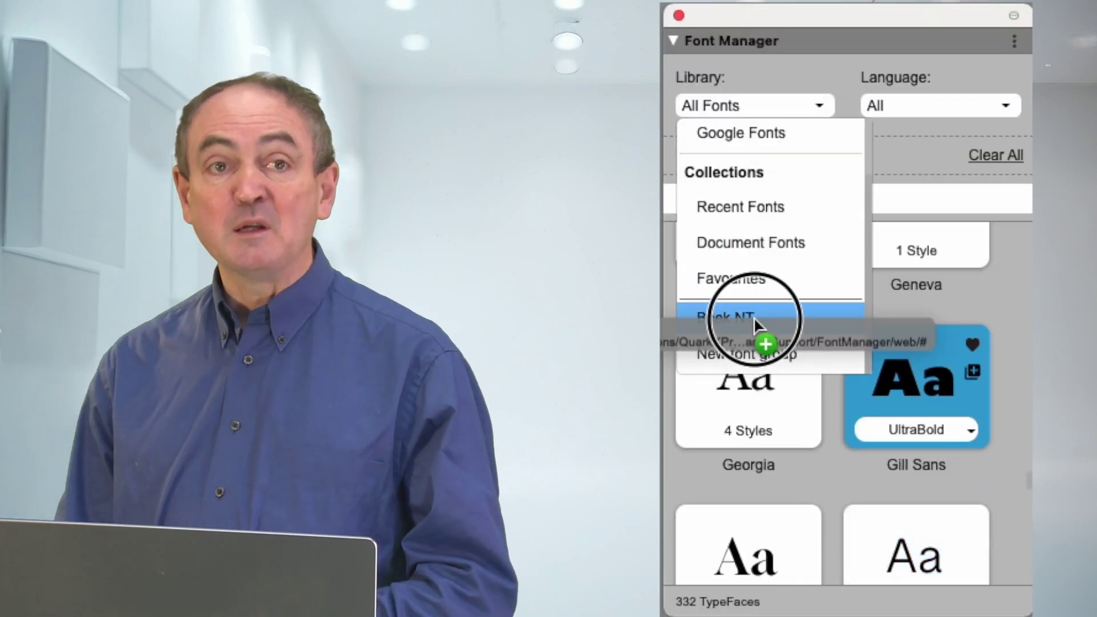